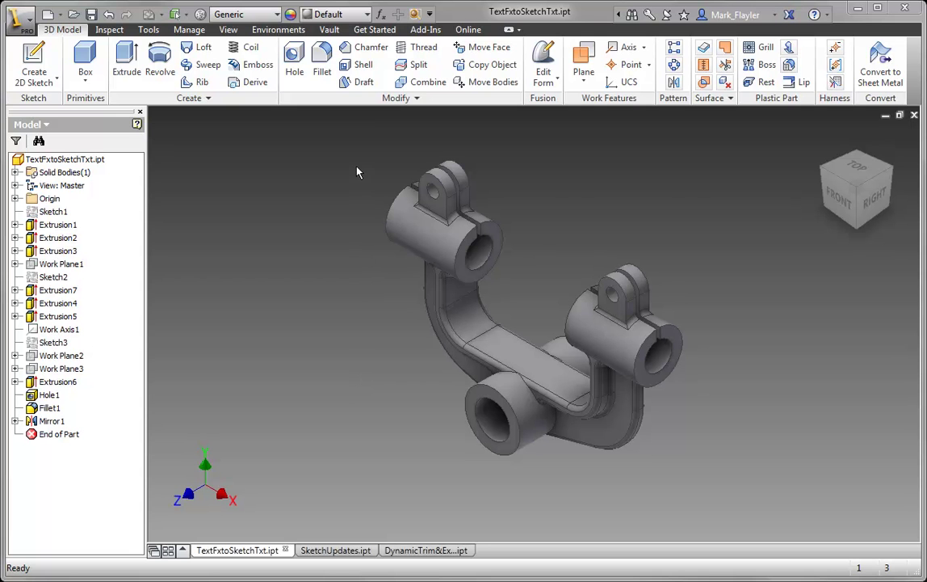
Review the InternalPartNumber user parameter in the Parameters list without changing anything.
{"action": "left_click", "coordinate": [382, 15]}
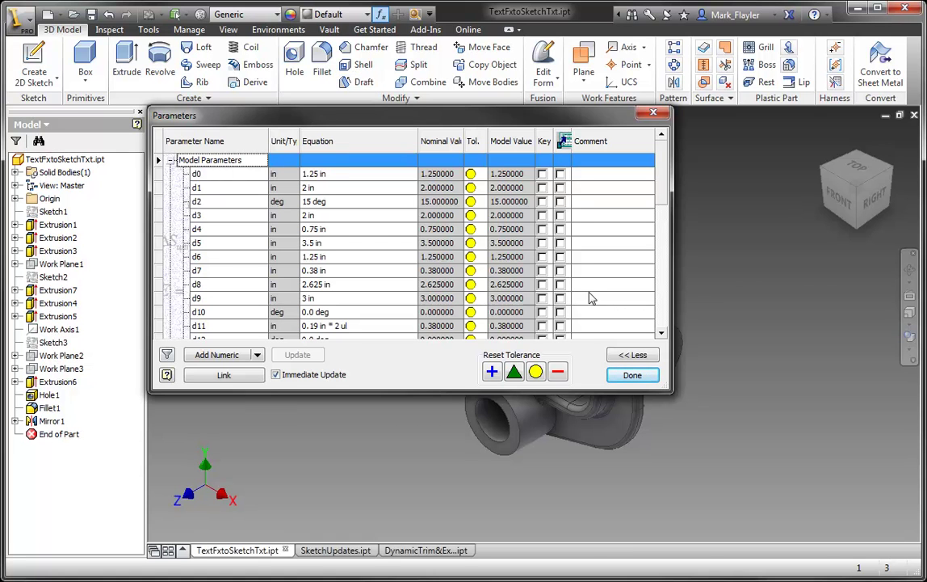
{"action": "left_click", "coordinate": [170, 160]}
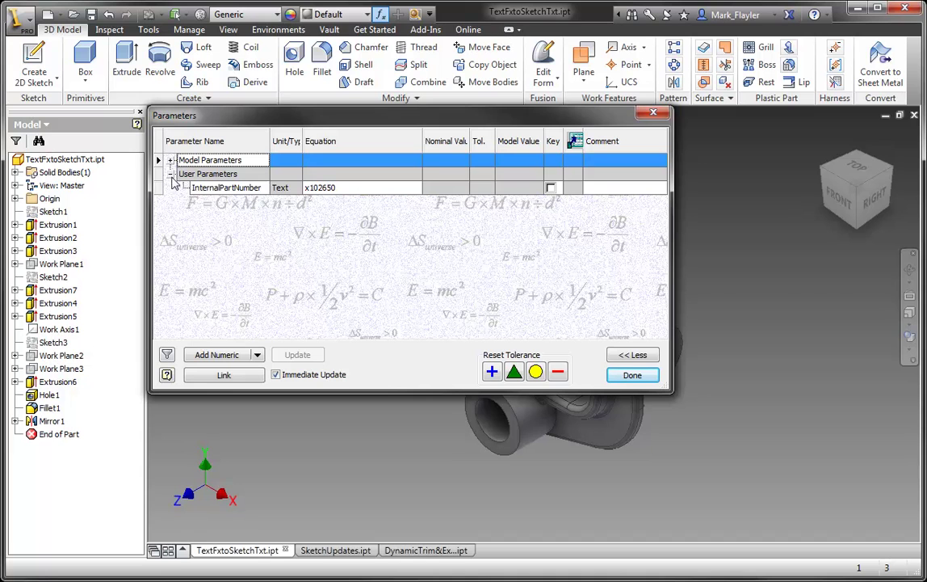
{"action": "left_click", "coordinate": [234, 187]}
{"action": "left_click", "coordinate": [319, 187]}
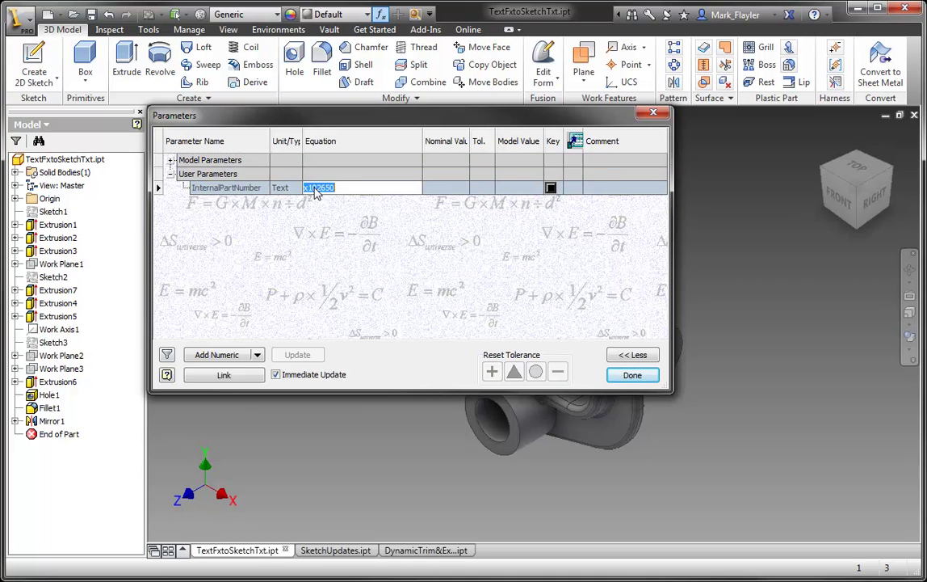
{"action": "left_click", "coordinate": [353, 187]}
{"action": "left_click", "coordinate": [257, 355]}
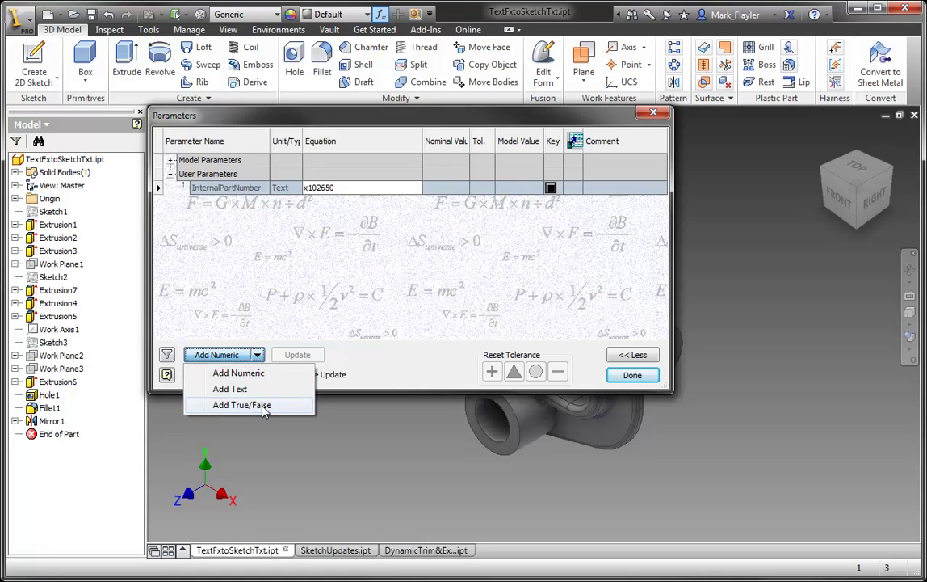
{"action": "left_click", "coordinate": [243, 273]}
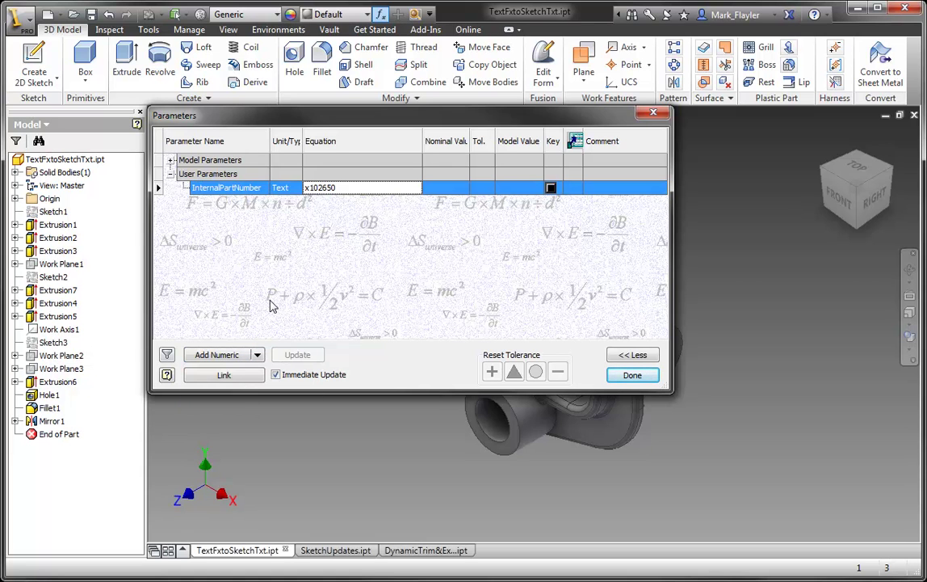
{"action": "left_click", "coordinate": [621, 379]}
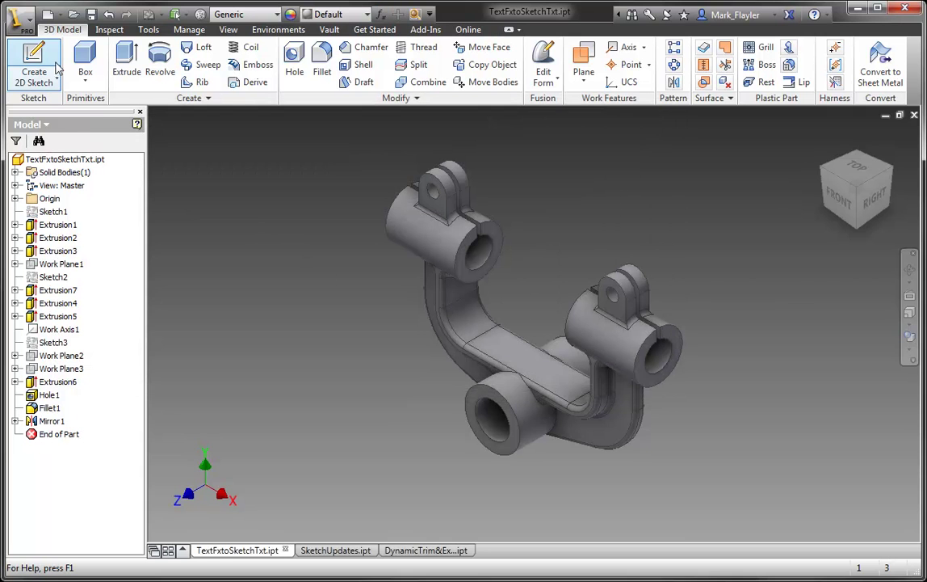
Start a sketch on the plate's top face and draw a horizontally and vertically centred text box.
{"action": "left_click", "coordinate": [39, 66]}
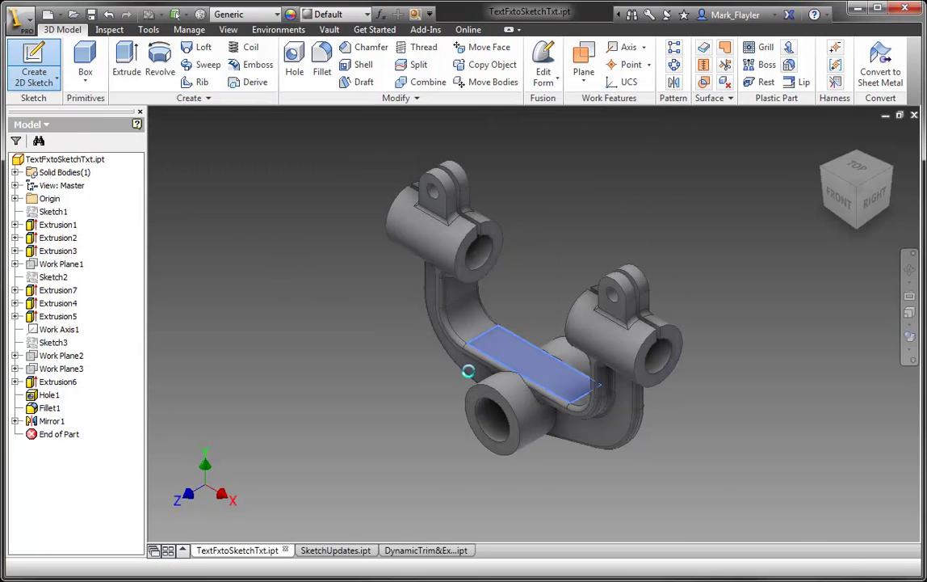
{"action": "left_click", "coordinate": [467, 371]}
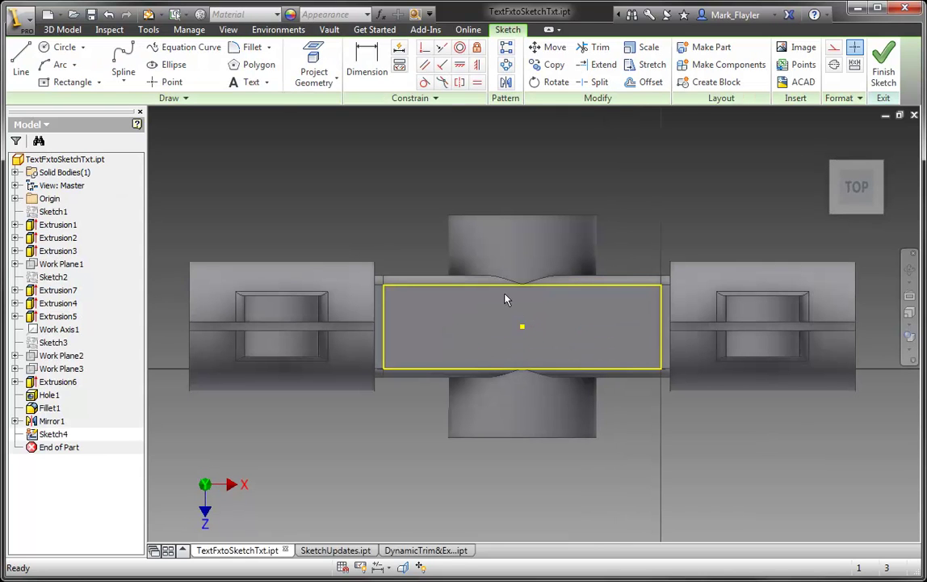
{"action": "left_click", "coordinate": [249, 81]}
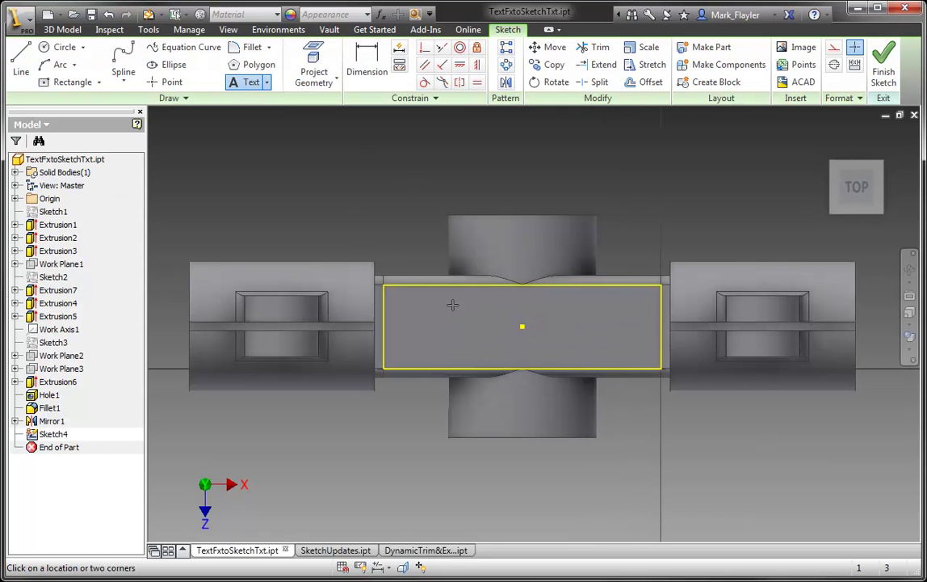
{"action": "left_click_drag", "start_coordinate": [453, 304], "coordinate": [596, 337]}
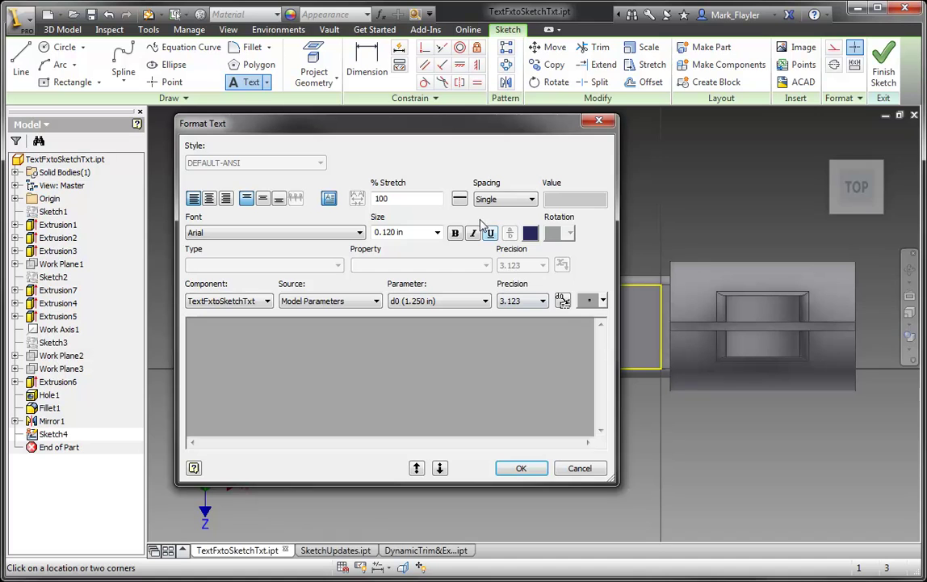
{"action": "left_click", "coordinate": [209, 198]}
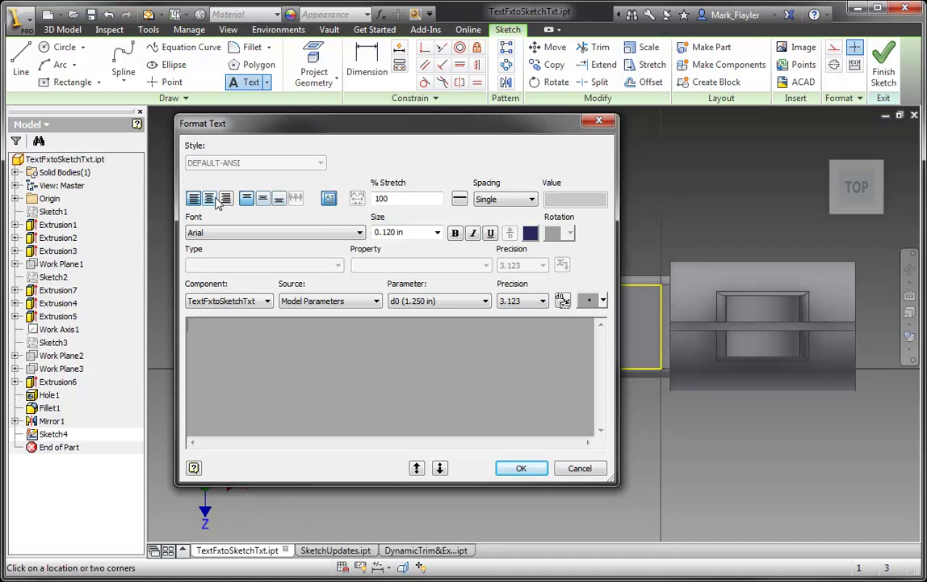
{"action": "left_click", "coordinate": [263, 200]}
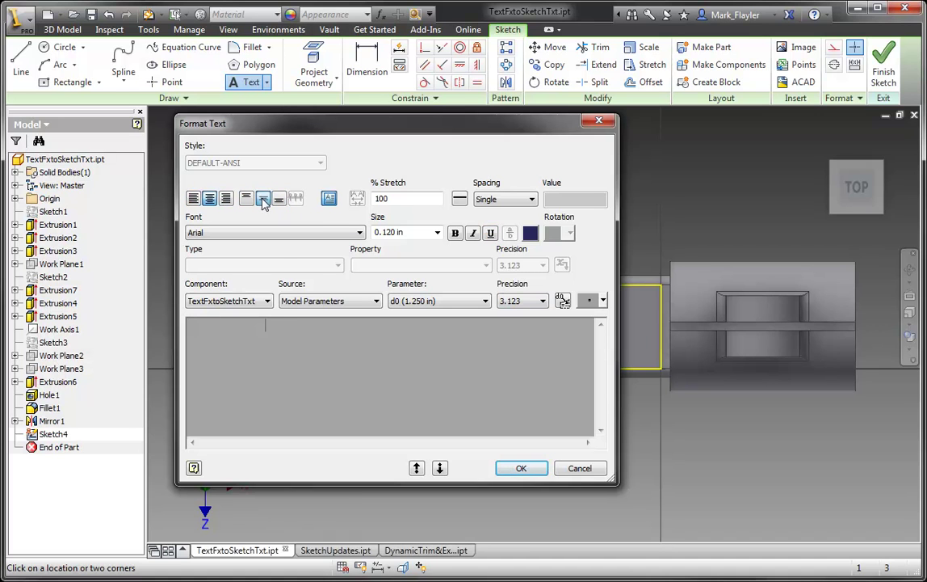
Insert the InternalPartNumber user parameter prefixed with 'PN#' into the sketch text.
{"action": "left_click", "coordinate": [255, 307]}
{"action": "left_click", "coordinate": [255, 313]}
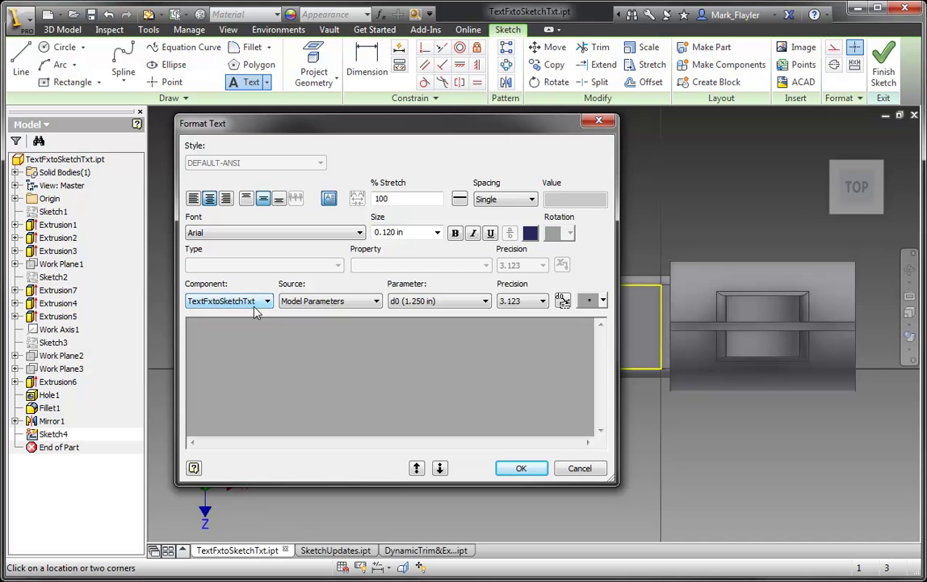
{"action": "left_click", "coordinate": [347, 305]}
{"action": "left_click", "coordinate": [311, 323]}
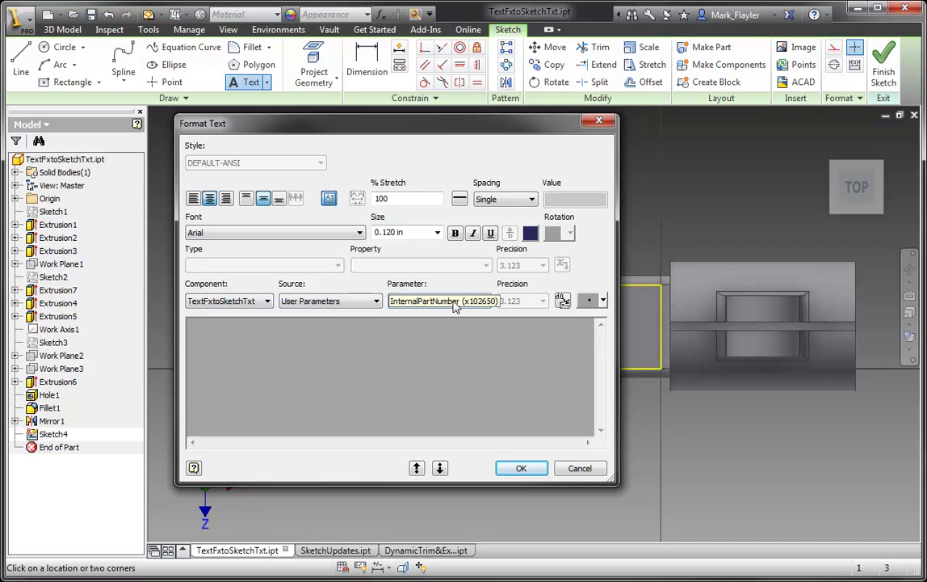
{"action": "left_click", "coordinate": [562, 301]}
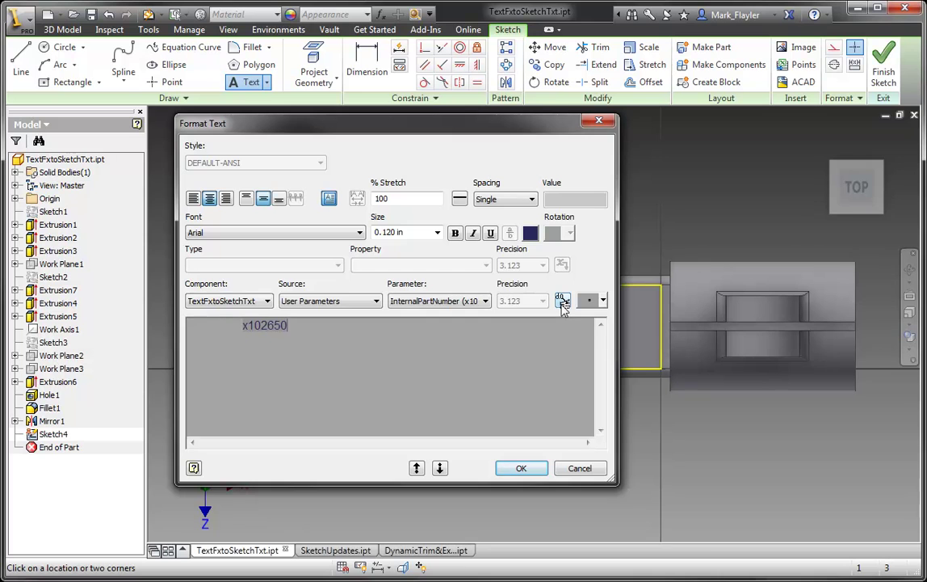
{"action": "left_click", "coordinate": [244, 325]}
{"action": "type", "text": "PN"}
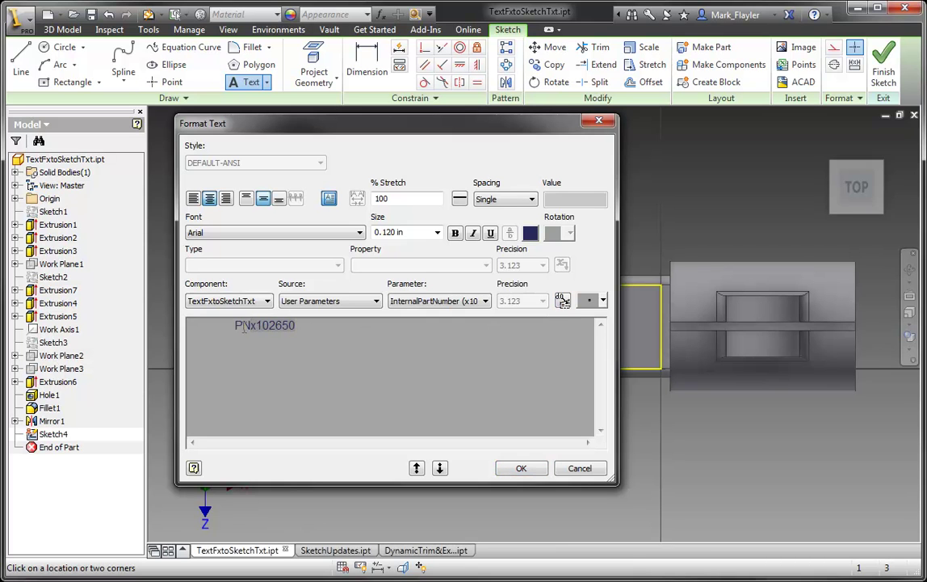
{"action": "type", "text": "#"}
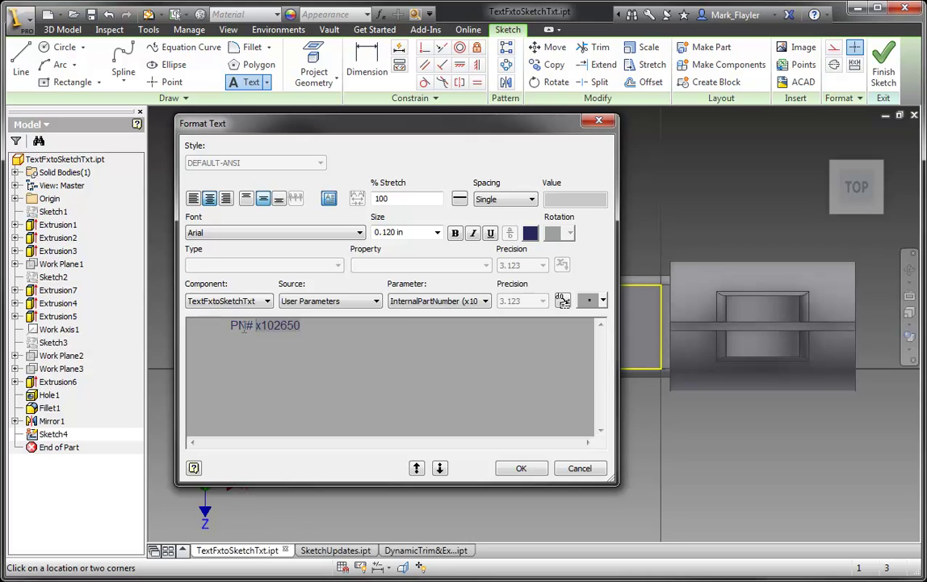
{"action": "left_click", "coordinate": [517, 469]}
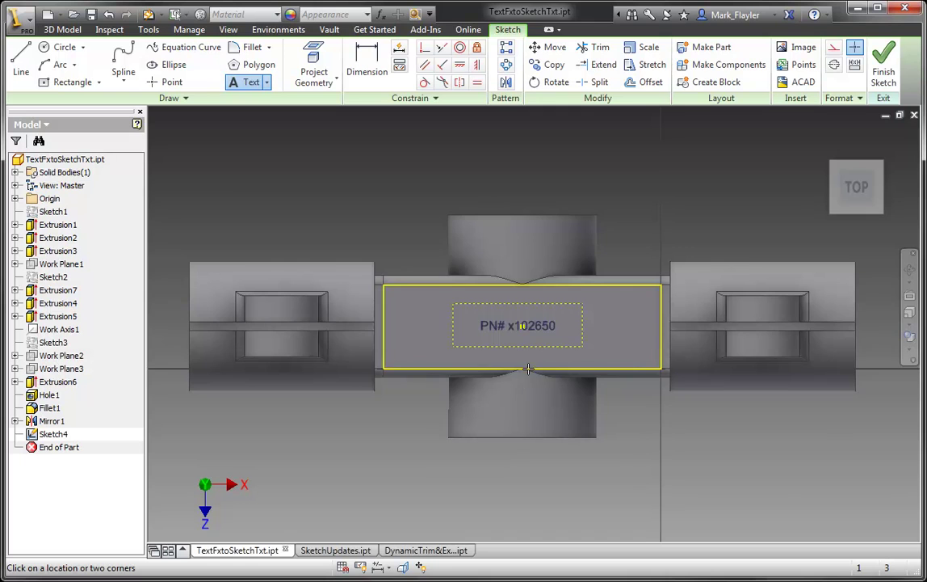
Constrain the text box's left and top midpoints horizontally and vertically to the plate's centre point.
{"action": "scroll", "coordinate": [538, 335], "scroll_direction": "down", "scroll_amount": 3}
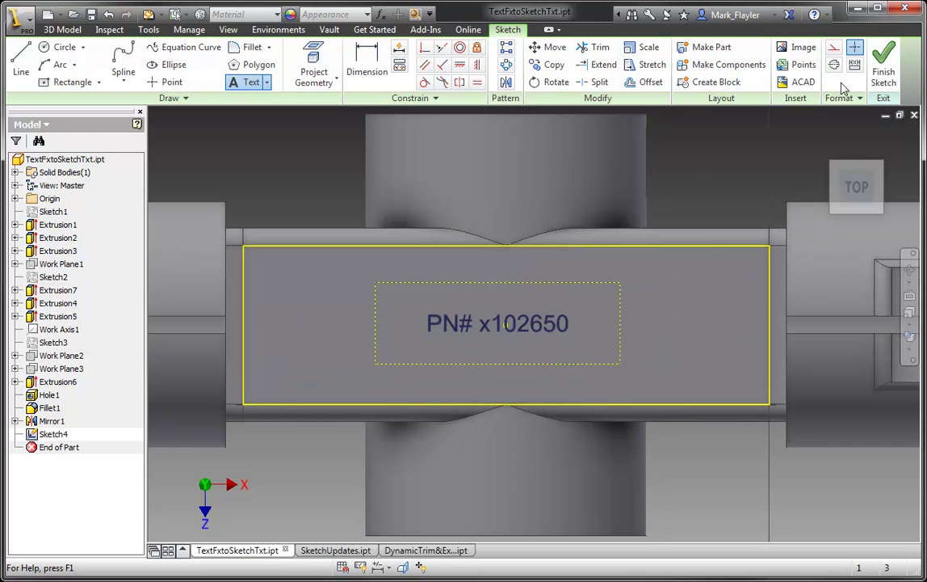
{"action": "left_click", "coordinate": [461, 67]}
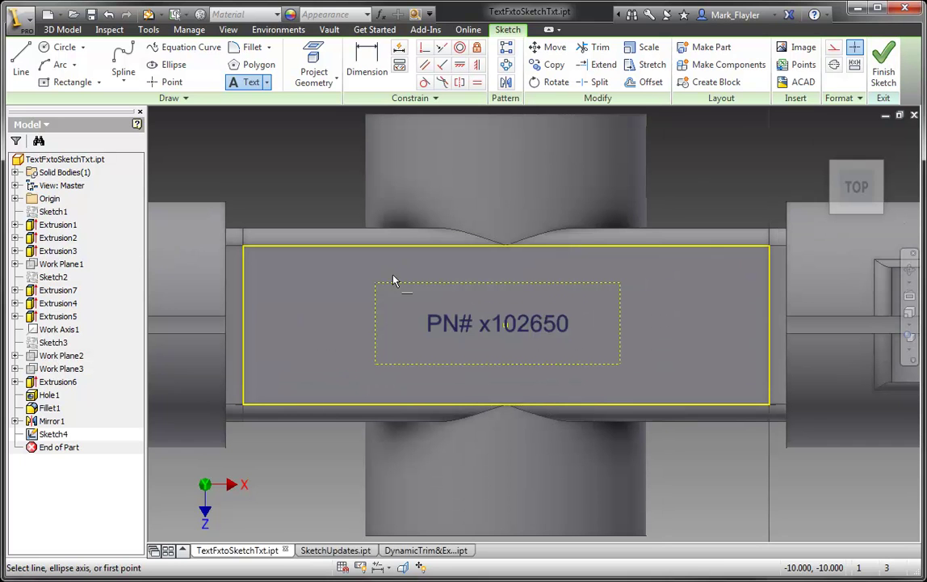
{"action": "left_click", "coordinate": [376, 322]}
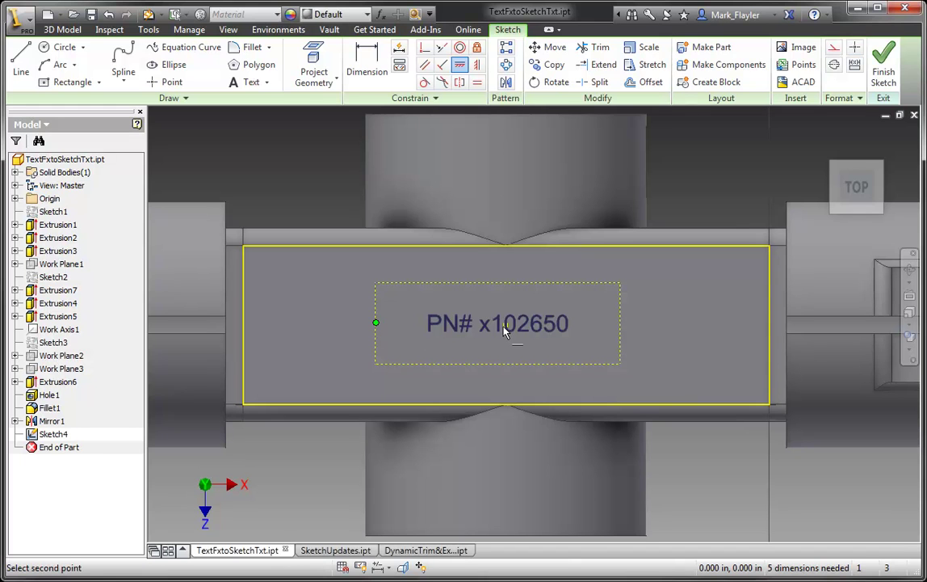
{"action": "left_click", "coordinate": [506, 326]}
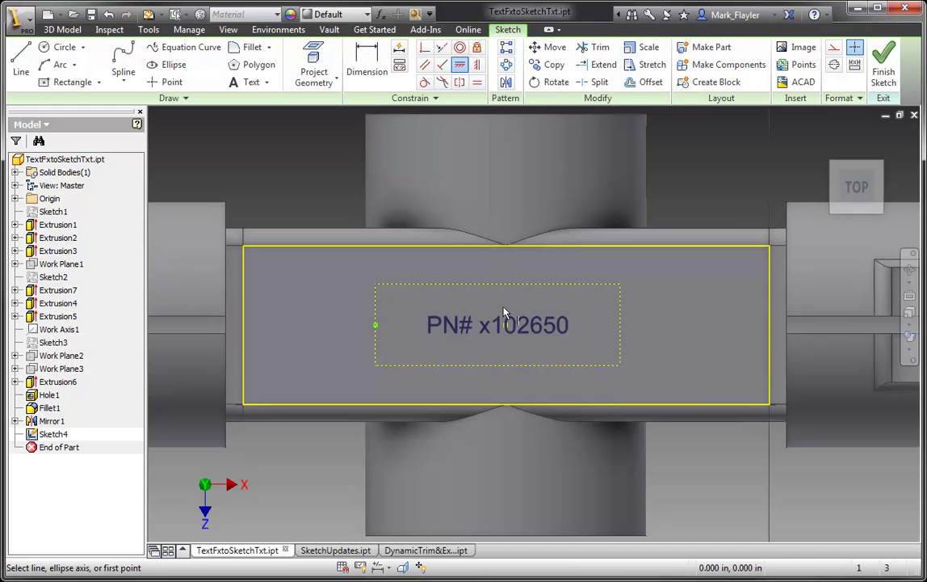
{"action": "left_click", "coordinate": [506, 326]}
{"action": "left_click", "coordinate": [506, 285]}
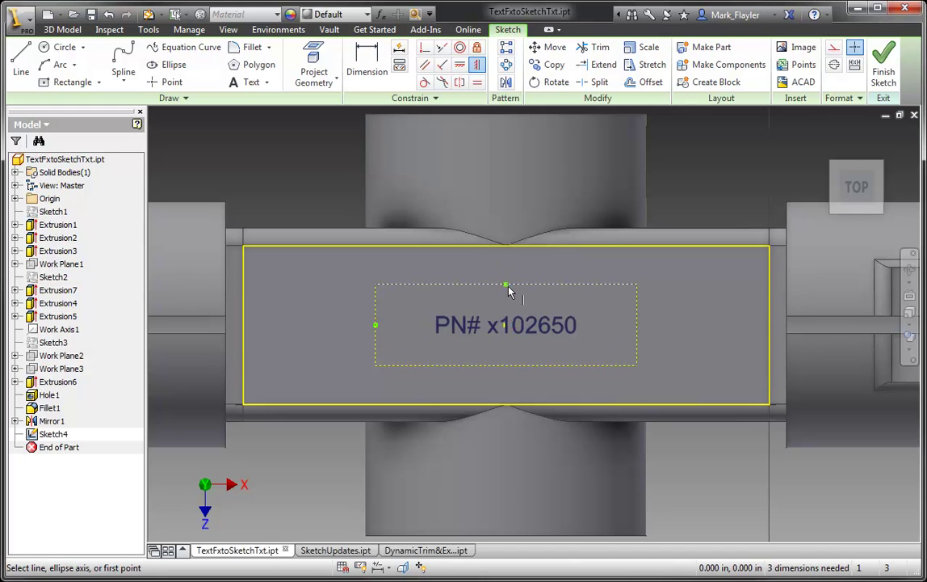
{"action": "right_click", "coordinate": [700, 175]}
{"action": "left_click", "coordinate": [621, 167]}
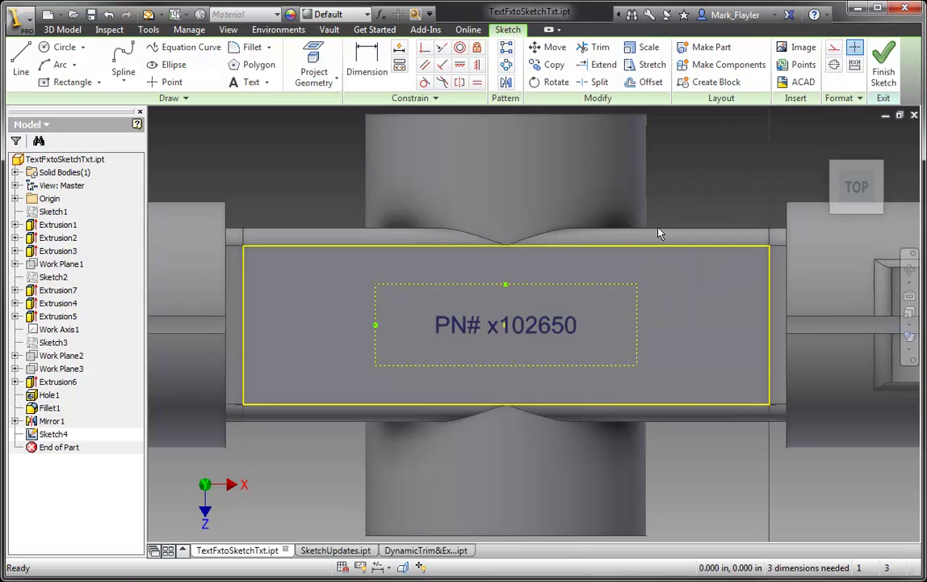
{"action": "right_click", "coordinate": [533, 333]}
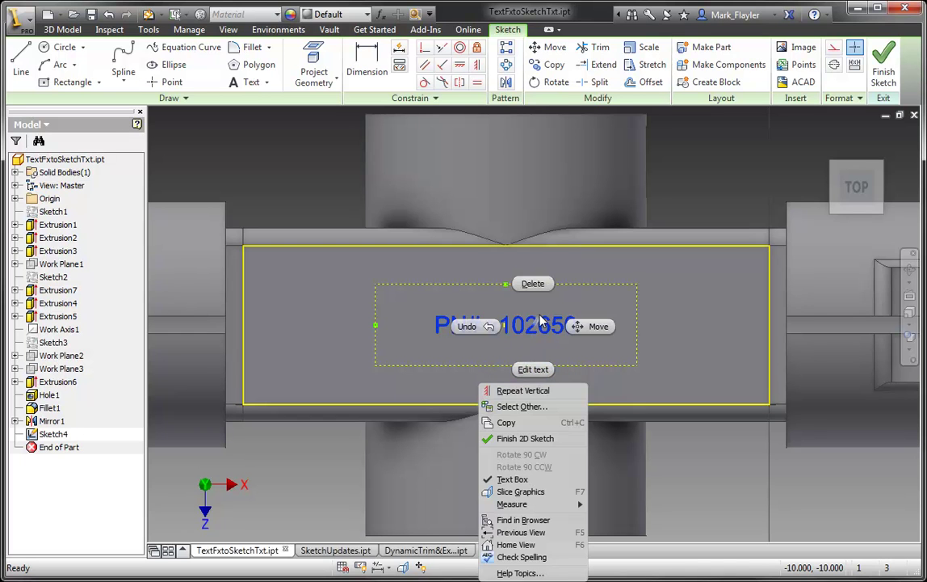
Reopen the PN# sketch text and confirm it unchanged.
{"action": "left_click", "coordinate": [484, 281]}
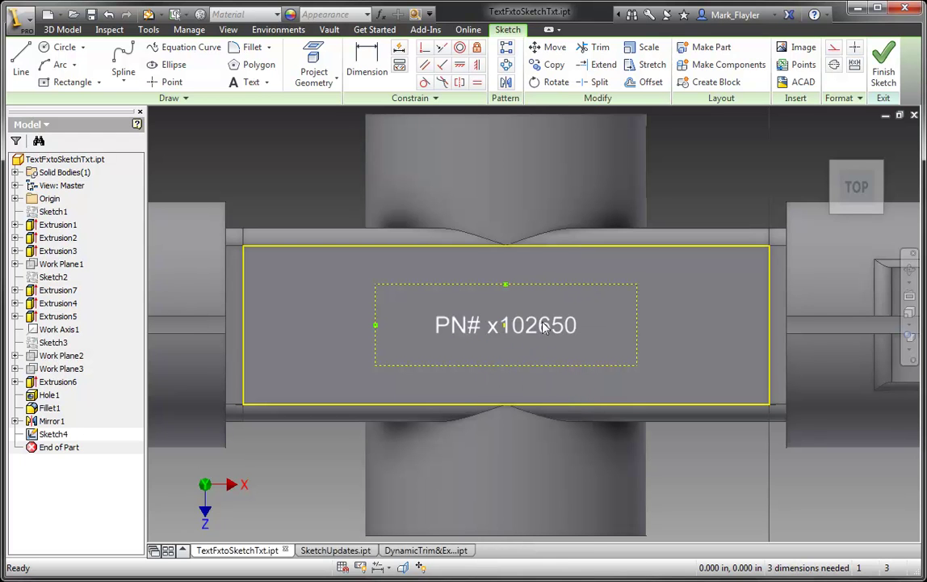
{"action": "double_click", "coordinate": [543, 333]}
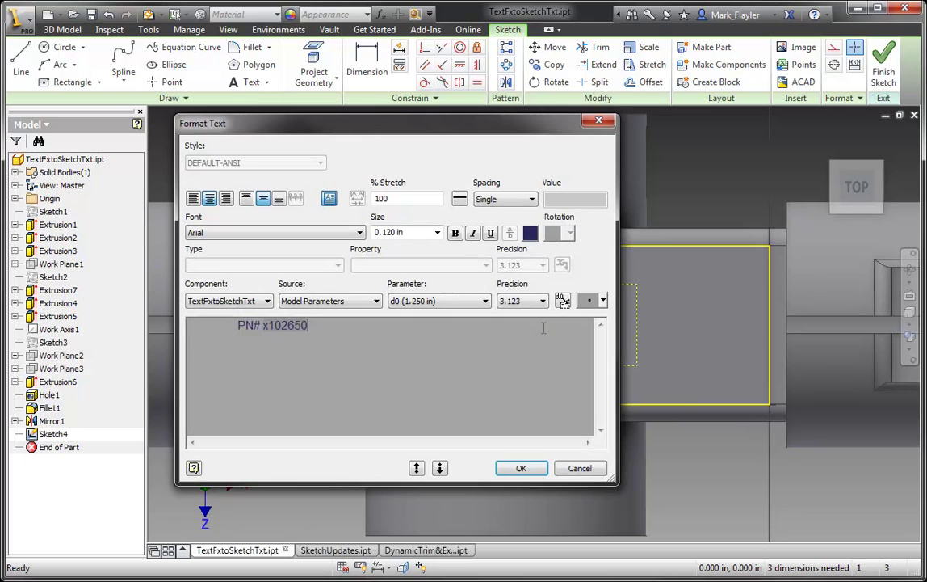
{"action": "left_click", "coordinate": [522, 466]}
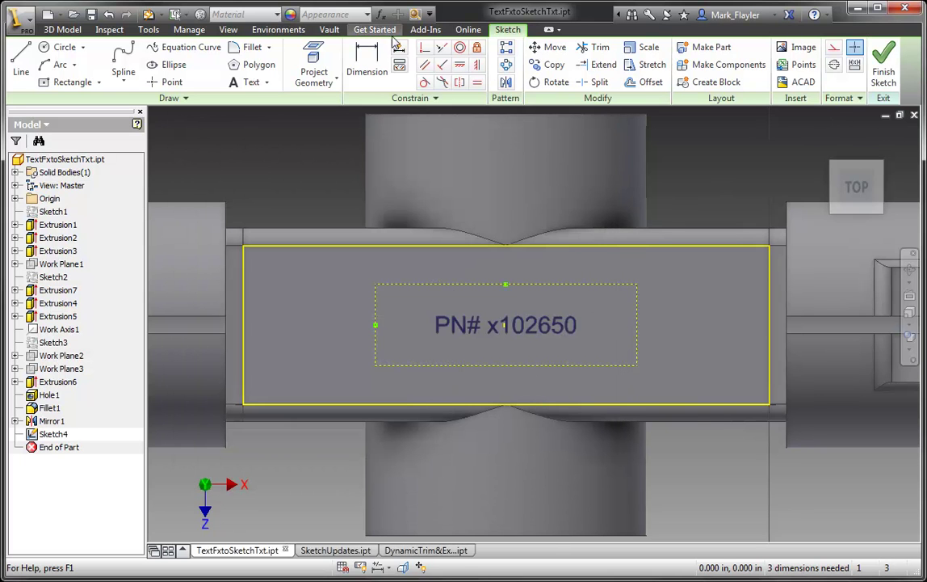
Change InternalPartNumber to x102651 in Parameters so the text reads PN# x102651.
{"action": "left_click", "coordinate": [376, 14]}
{"action": "left_click", "coordinate": [341, 188]}
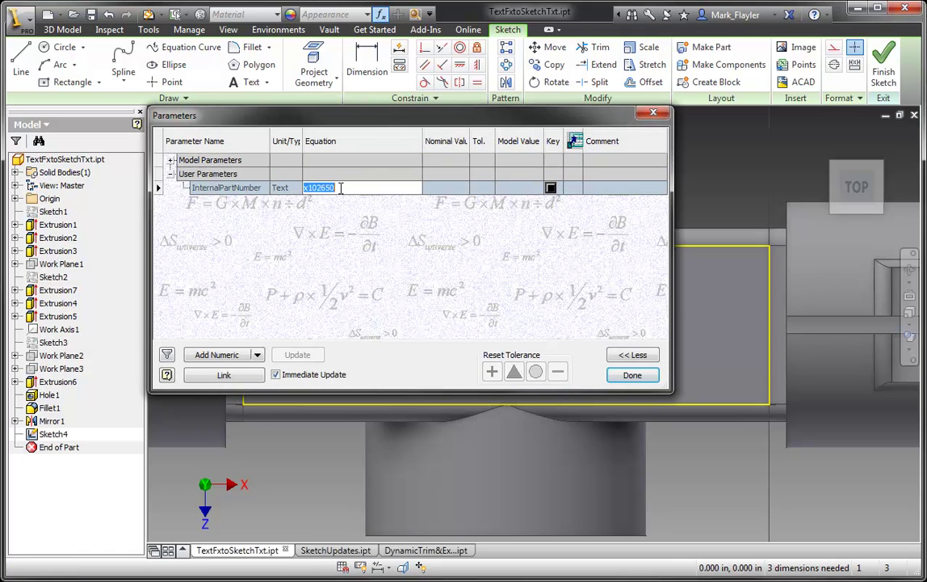
{"action": "left_click", "coordinate": [340, 187]}
{"action": "left_click", "coordinate": [632, 375]}
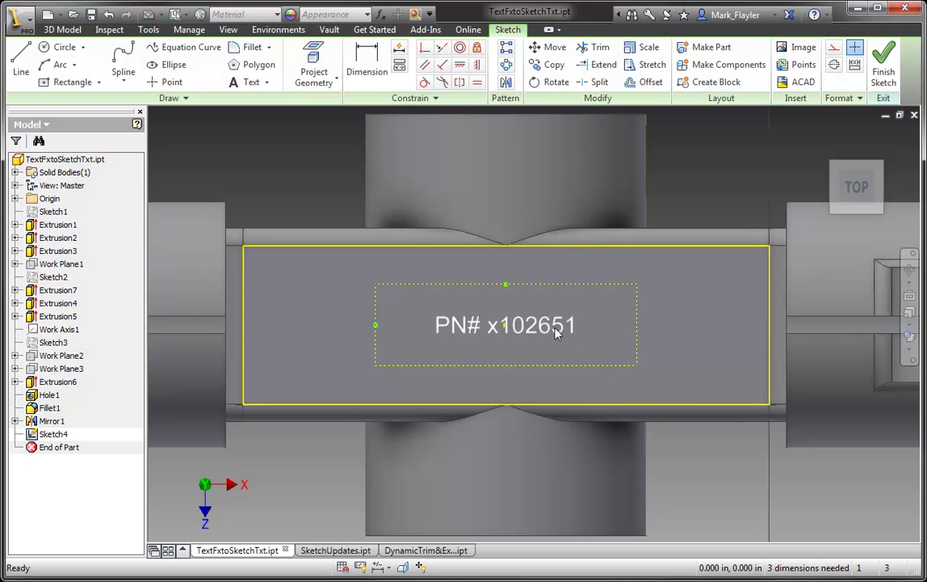
Finish the sketch and locate Sketch4 in the model browser.
{"action": "left_click", "coordinate": [884, 73]}
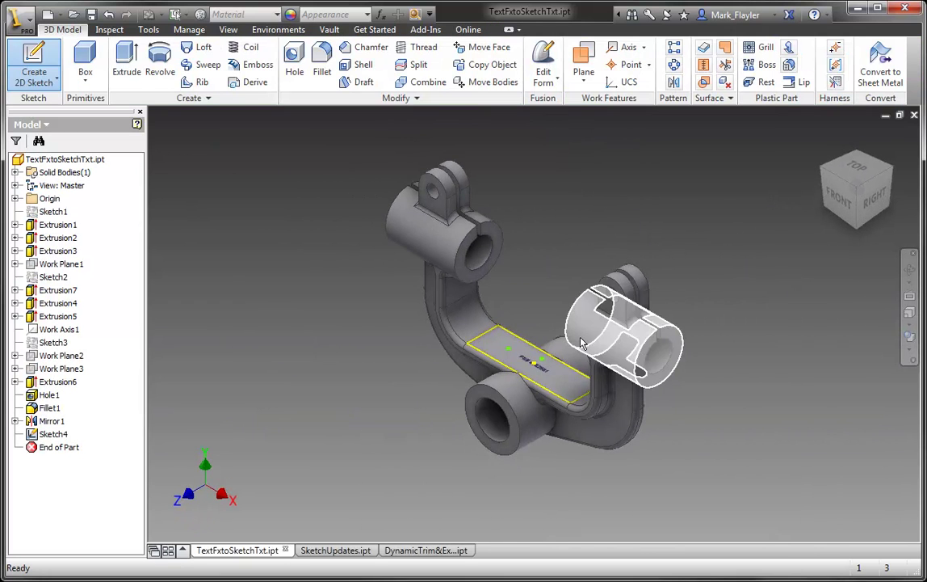
{"action": "scroll", "coordinate": [532, 363], "scroll_direction": "down", "scroll_amount": 3}
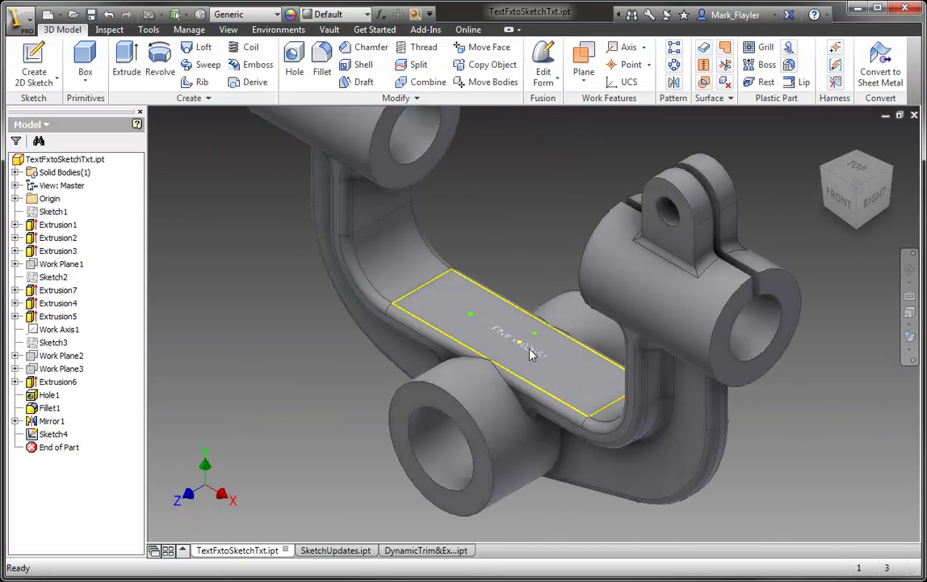
{"action": "right_click", "coordinate": [532, 360]}
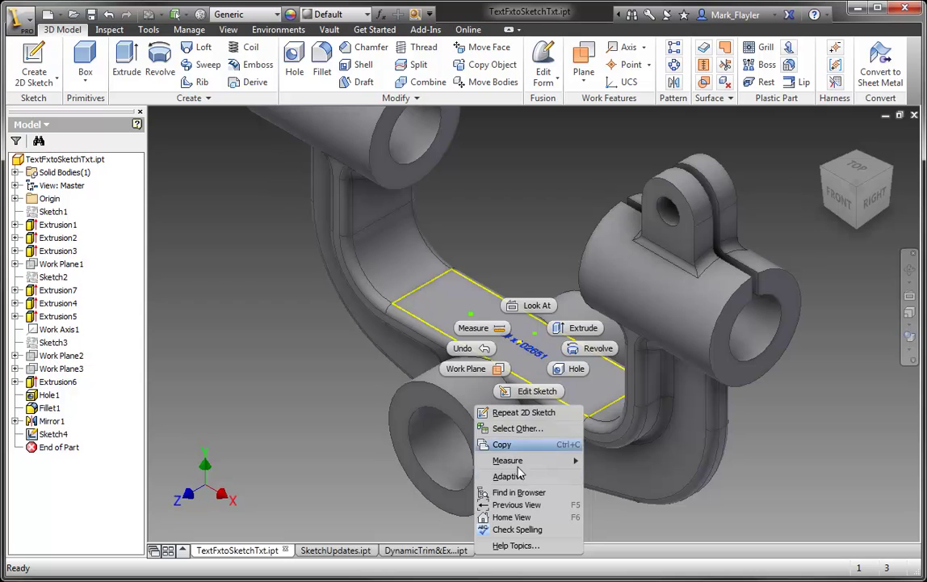
{"action": "left_click", "coordinate": [521, 494]}
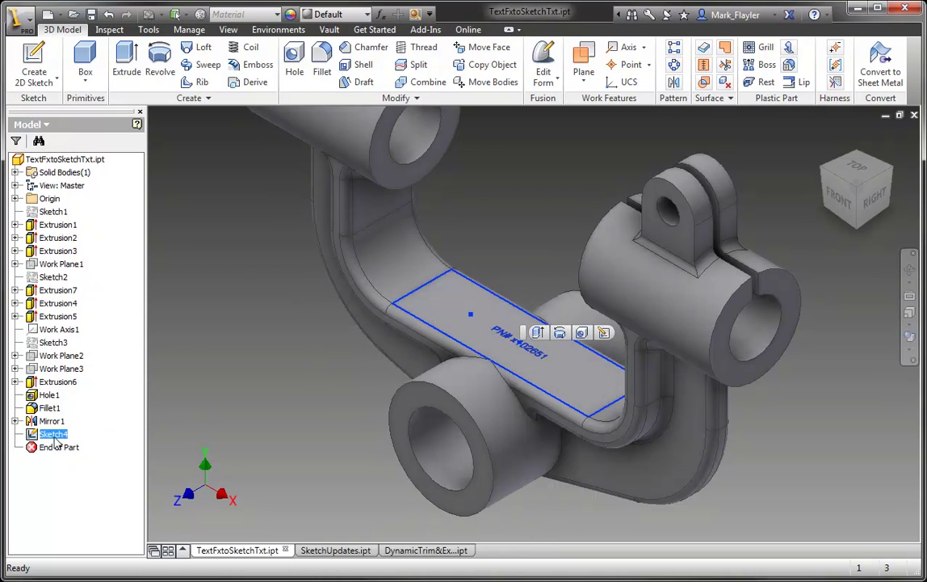
Show Sketch3, find its 1.500 dimension in the browser under Extrusion6, then hide Sketch3.
{"action": "right_click", "coordinate": [53, 343]}
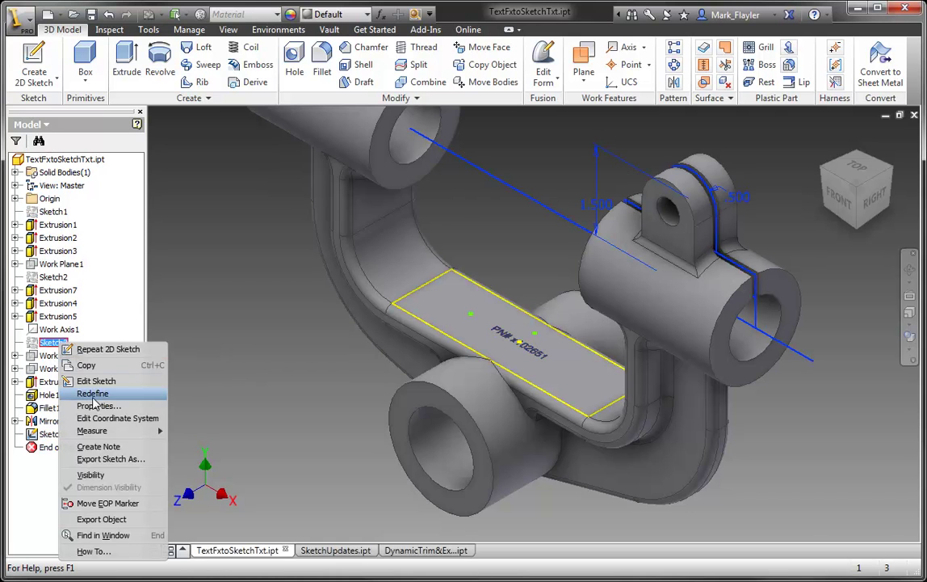
{"action": "left_click", "coordinate": [103, 475]}
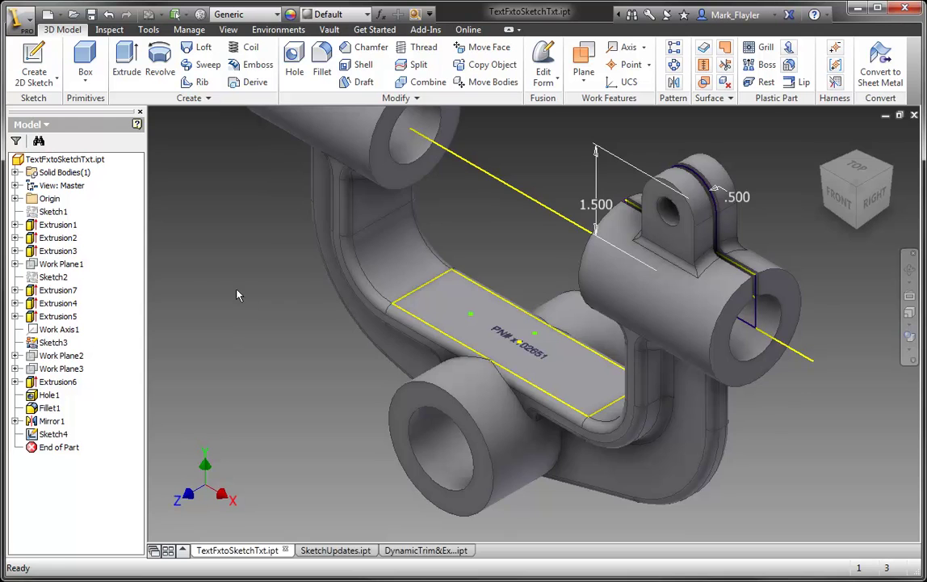
{"action": "middle_click_drag", "start_coordinate": [237, 295], "coordinate": [480, 280]}
{"action": "right_click", "coordinate": [563, 271]}
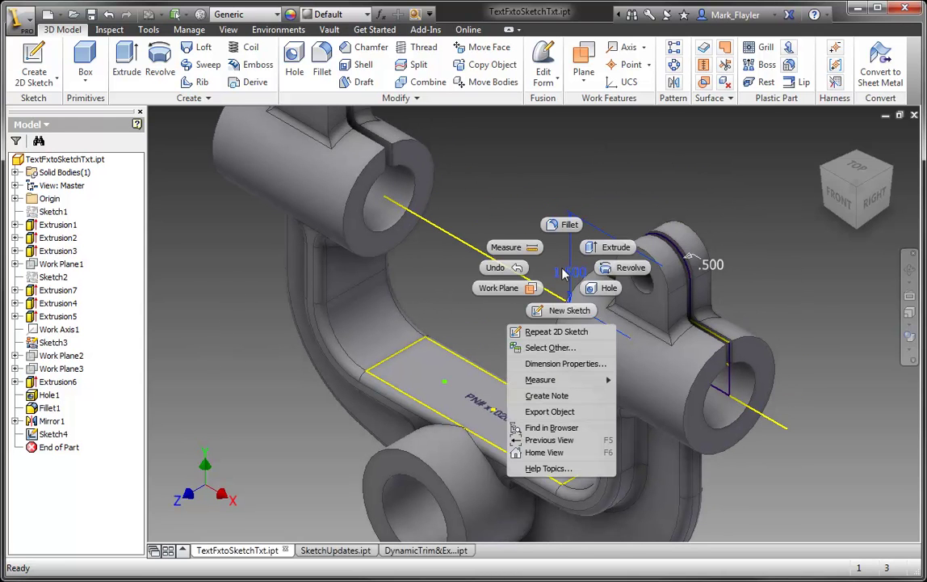
{"action": "left_click", "coordinate": [588, 432]}
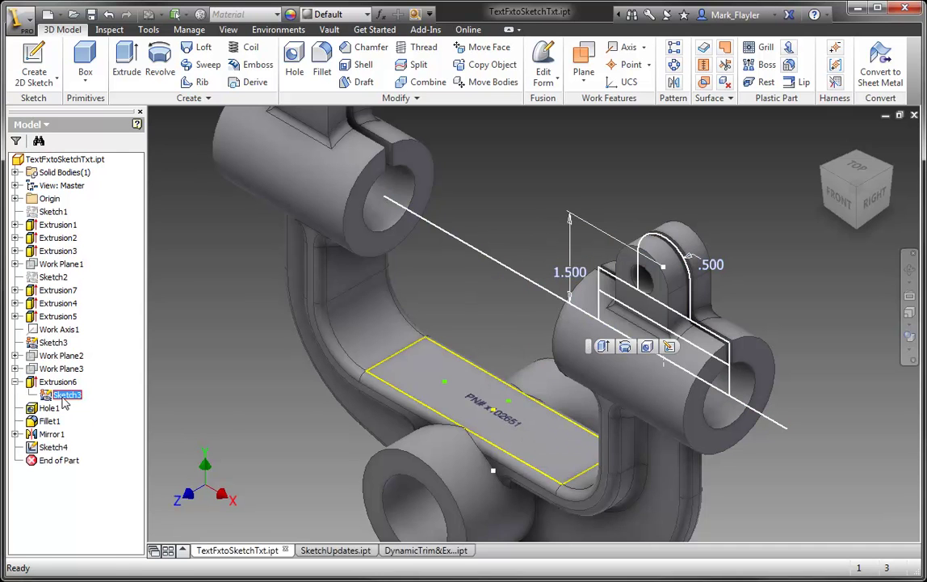
{"action": "right_click", "coordinate": [64, 403]}
{"action": "left_click", "coordinate": [89, 474]}
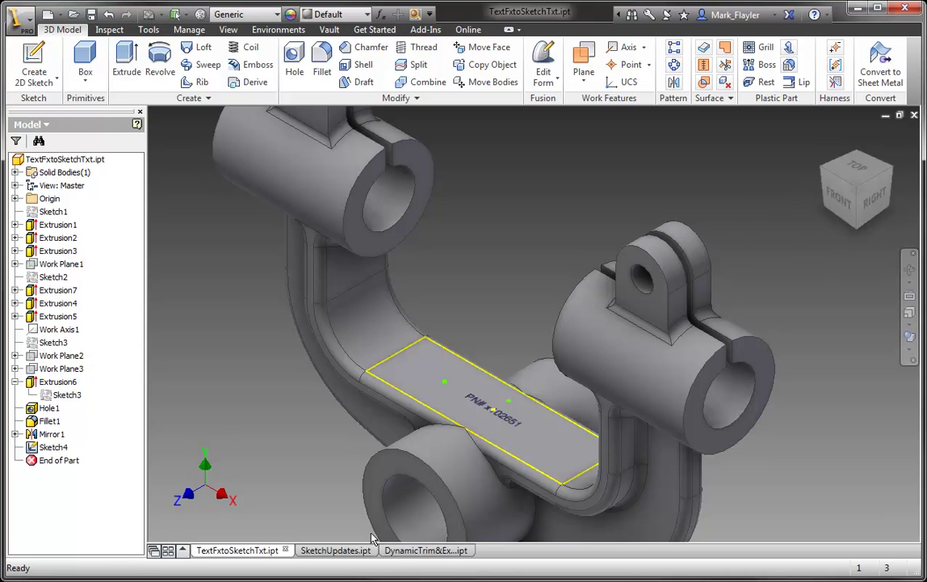
Switch to the SketchUpdates.ipt part and expand its Origin folder.
{"action": "left_click", "coordinate": [337, 550]}
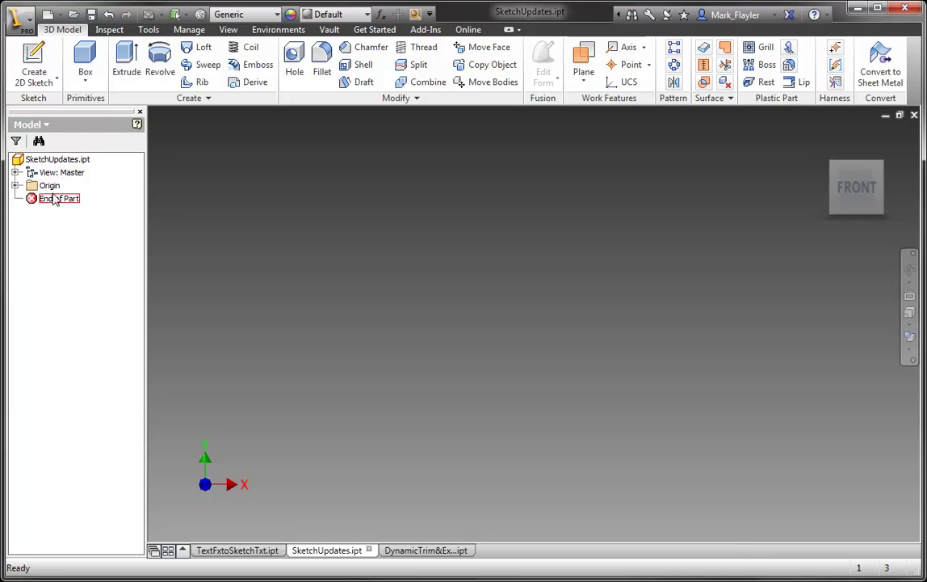
{"action": "left_click", "coordinate": [14, 185]}
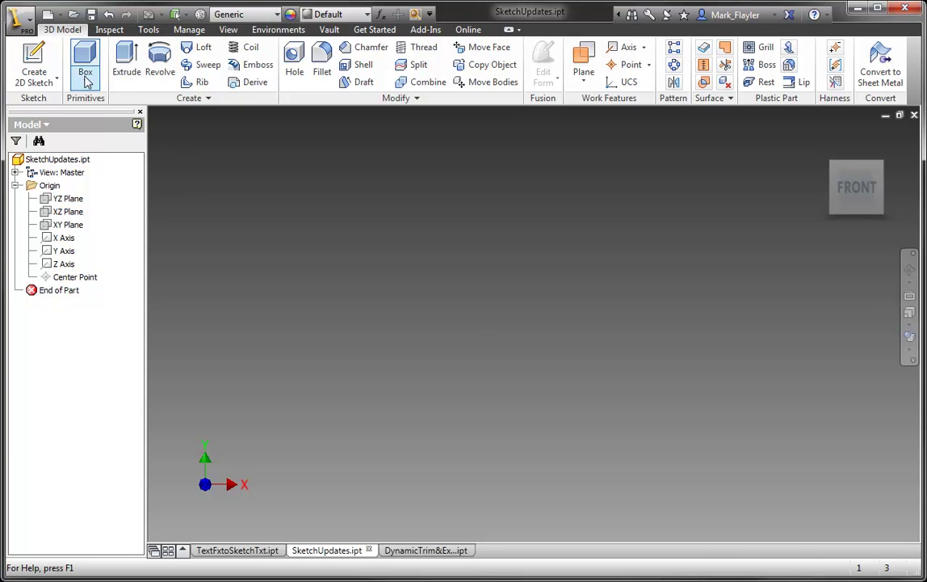
Create a new 2D sketch on the XY plane of SketchUpdates.ipt.
{"action": "left_click", "coordinate": [35, 63]}
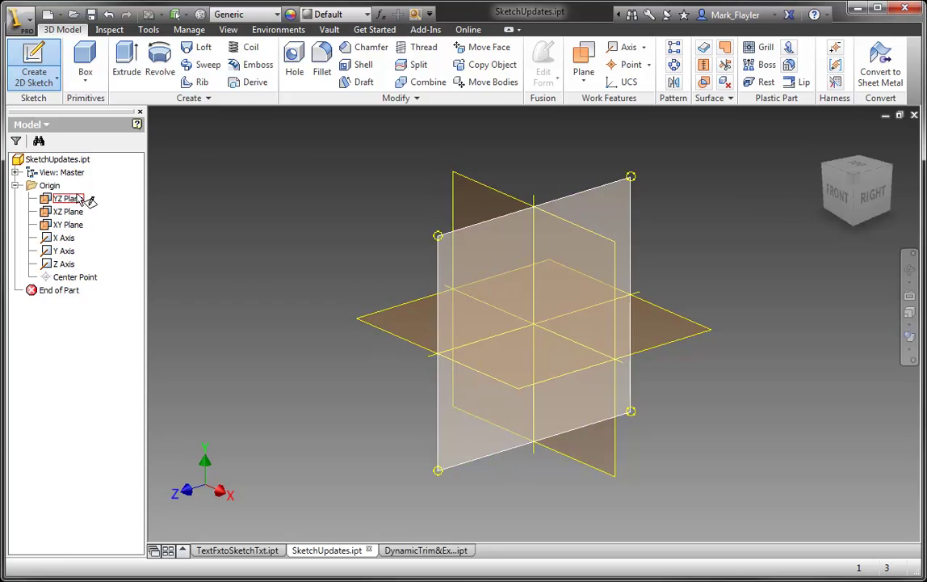
{"action": "left_click", "coordinate": [486, 188]}
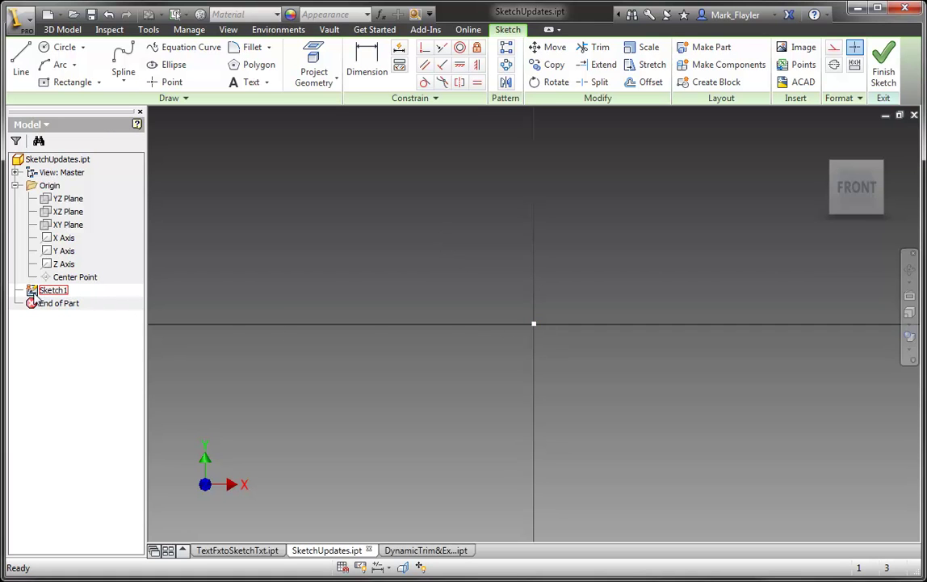
{"action": "mouse_move", "coordinate": [32, 296]}
Draw a two-point centre rectangle at the origin, 1.5 wide by .75 high.
{"action": "left_click", "coordinate": [98, 82]}
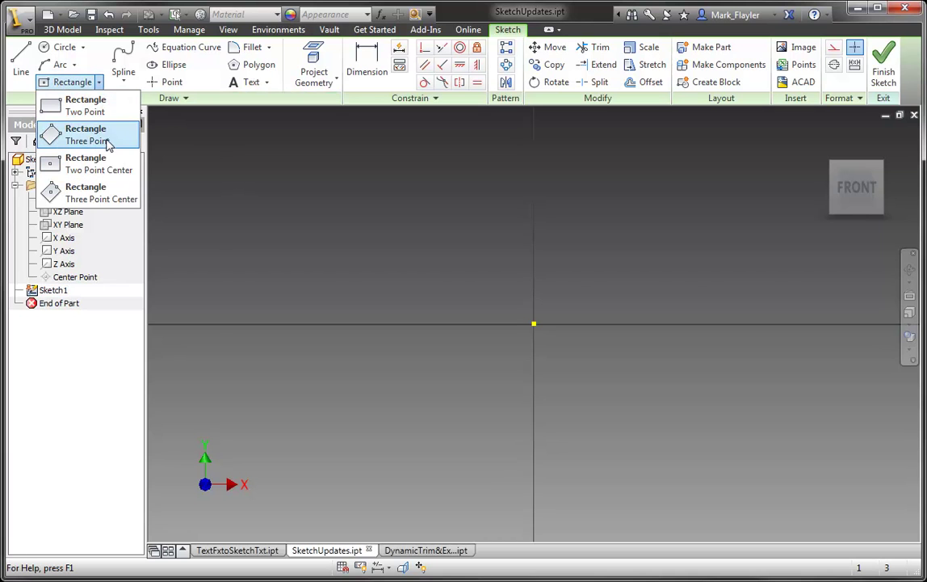
{"action": "left_click", "coordinate": [129, 168]}
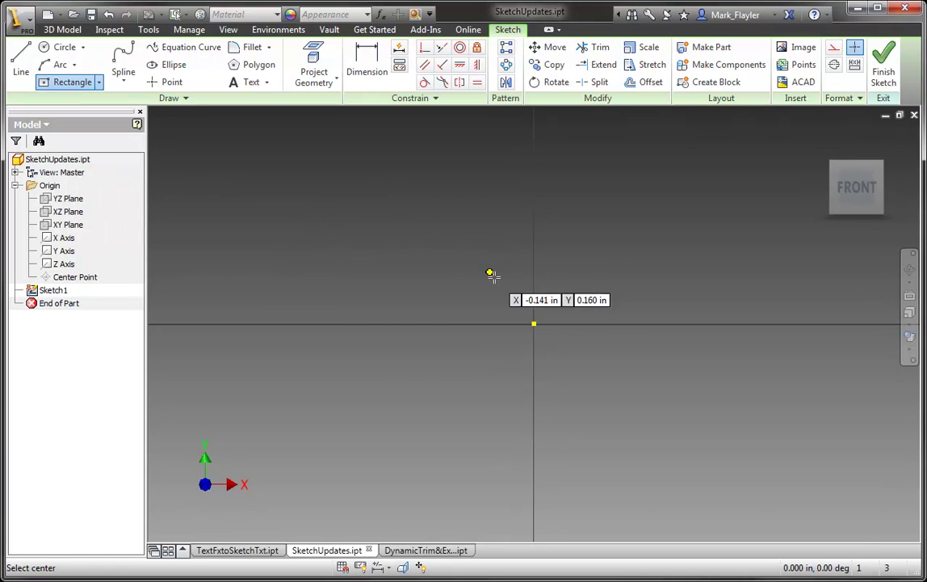
{"action": "left_click", "coordinate": [533, 323]}
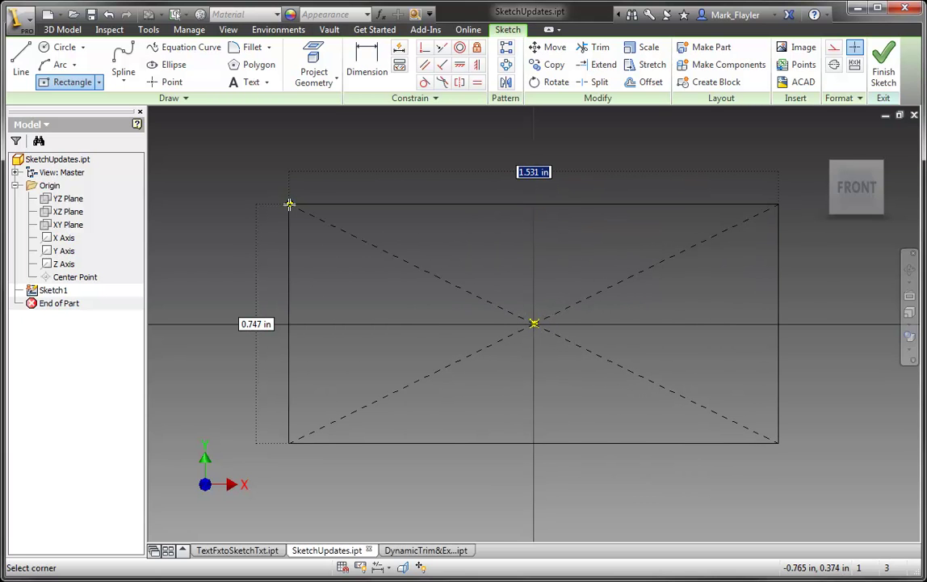
{"action": "type", "text": "1.5"}
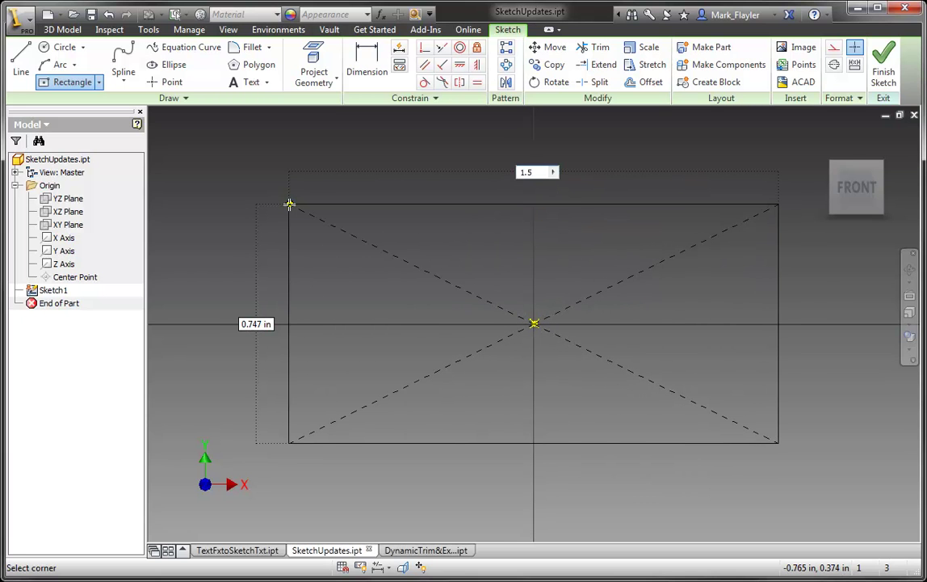
{"action": "key", "text": "Tab"}
{"action": "type", "text": "."}
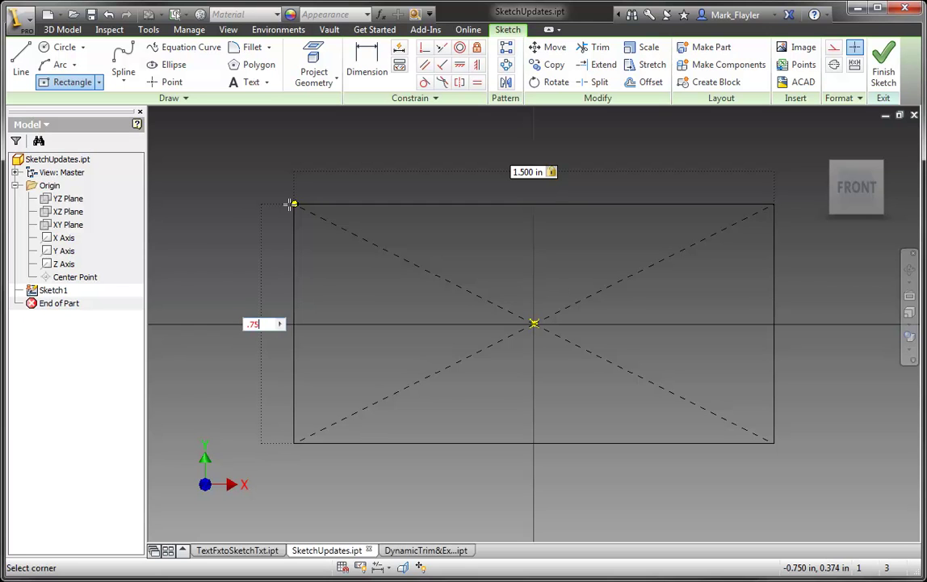
{"action": "type", "text": "75"}
{"action": "key", "text": "Return"}
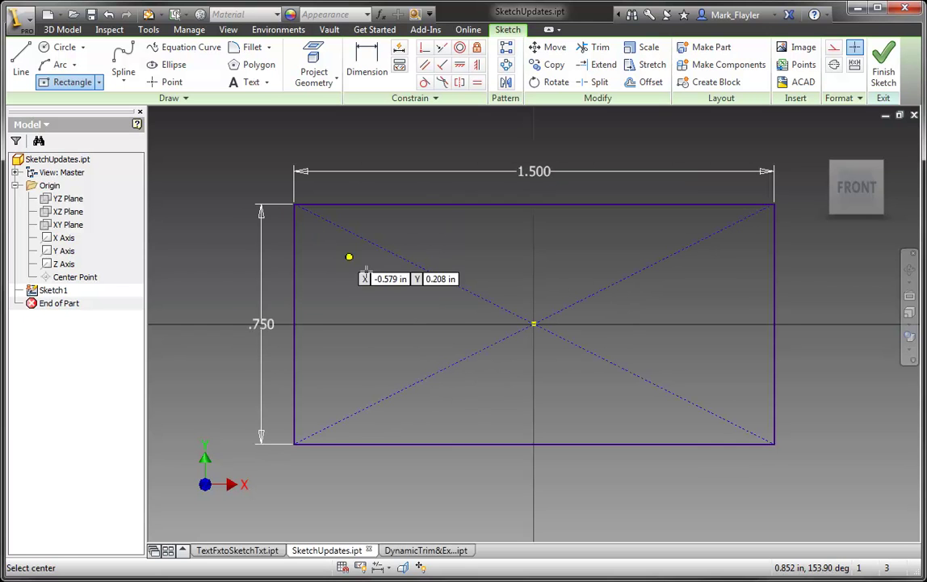
{"action": "right_click", "coordinate": [370, 293]}
{"action": "left_click", "coordinate": [416, 292]}
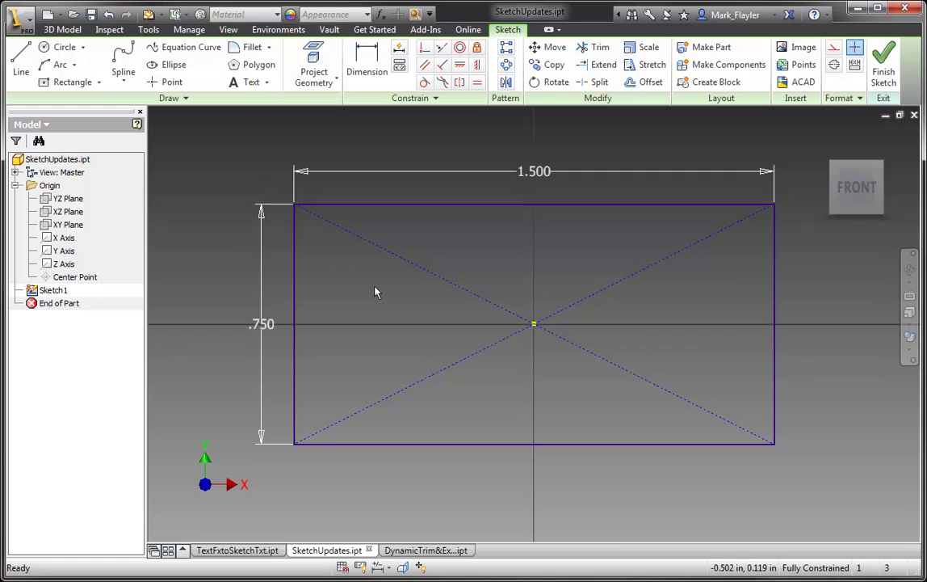
{"action": "left_click", "coordinate": [98, 82]}
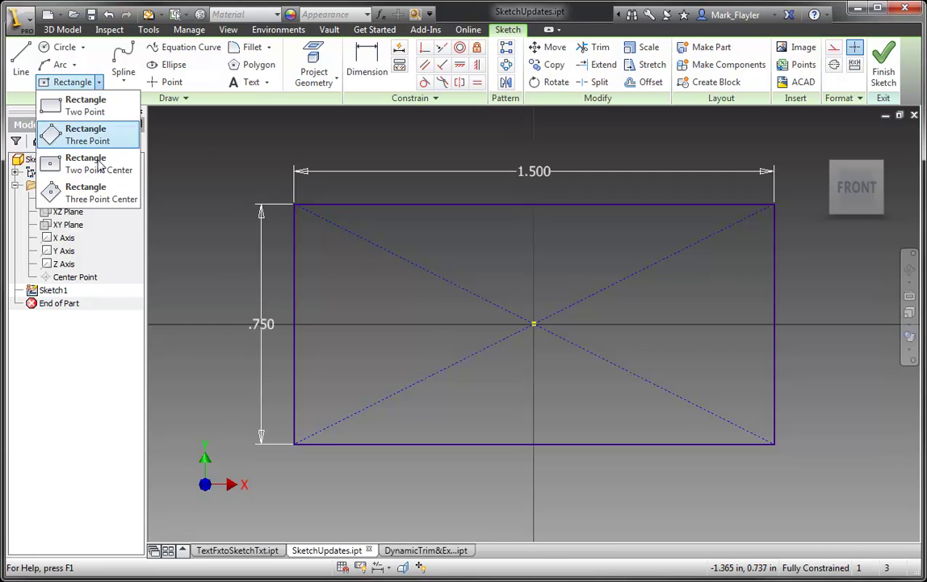
{"action": "left_click", "coordinate": [96, 199]}
{"action": "scroll", "coordinate": [320, 294], "scroll_direction": "down", "scroll_amount": 4}
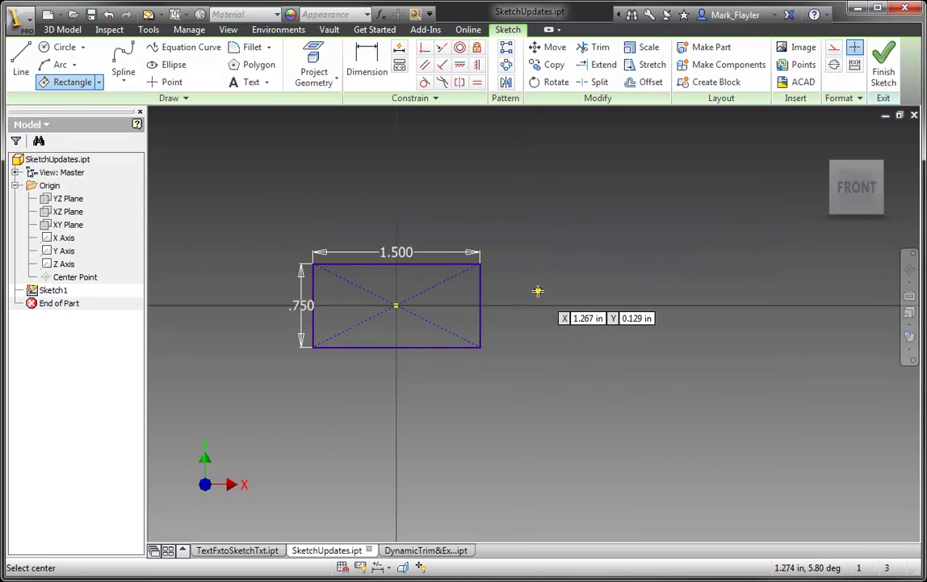
{"action": "middle_click_drag", "start_coordinate": [538, 290], "coordinate": [474, 326]}
{"action": "left_click", "coordinate": [588, 263]}
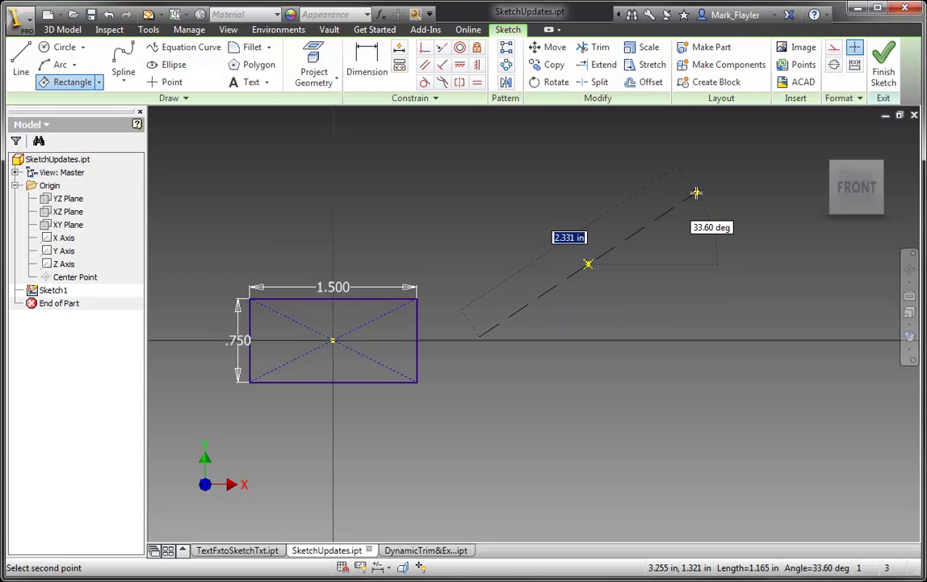
{"action": "key", "text": "Tab"}
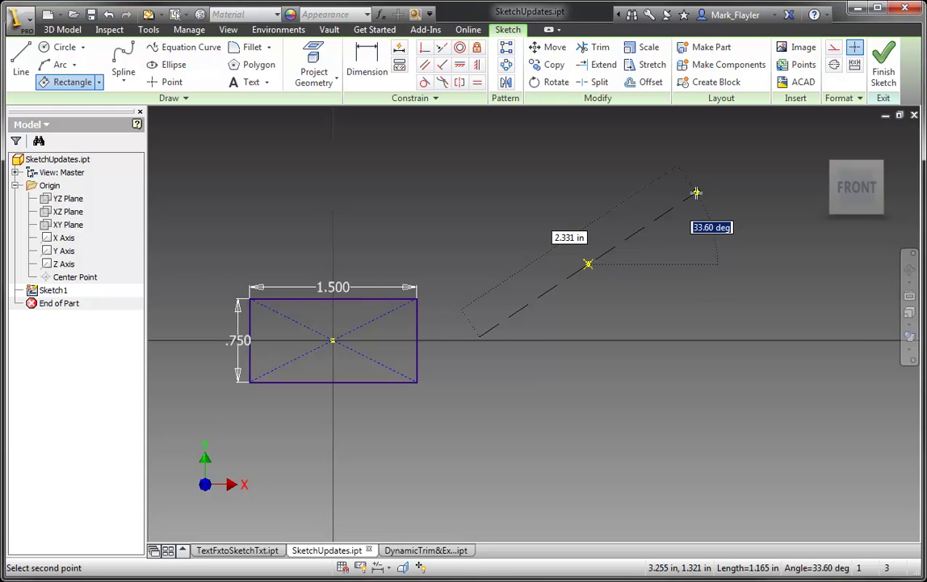
{"action": "type", "text": "45"}
{"action": "key", "text": "Return"}
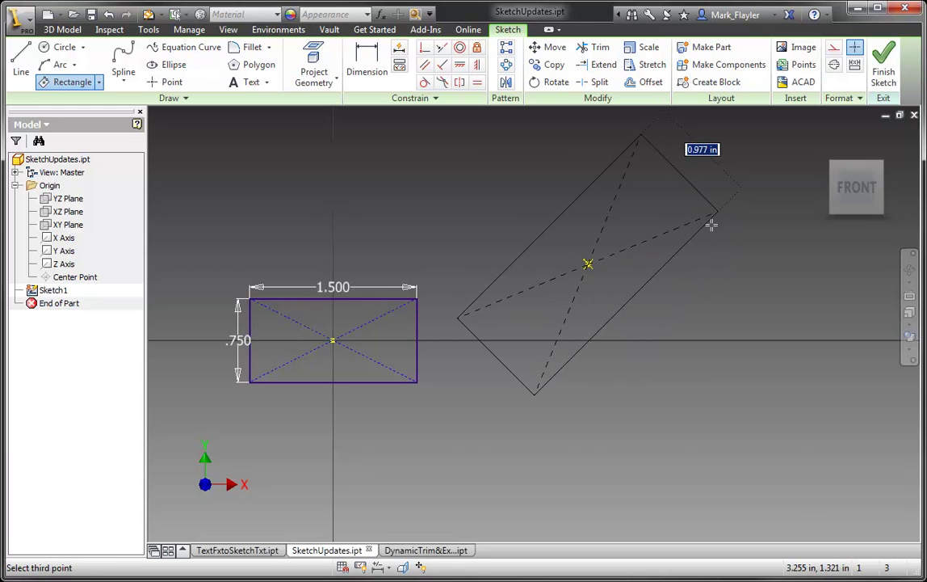
{"action": "left_click", "coordinate": [701, 253]}
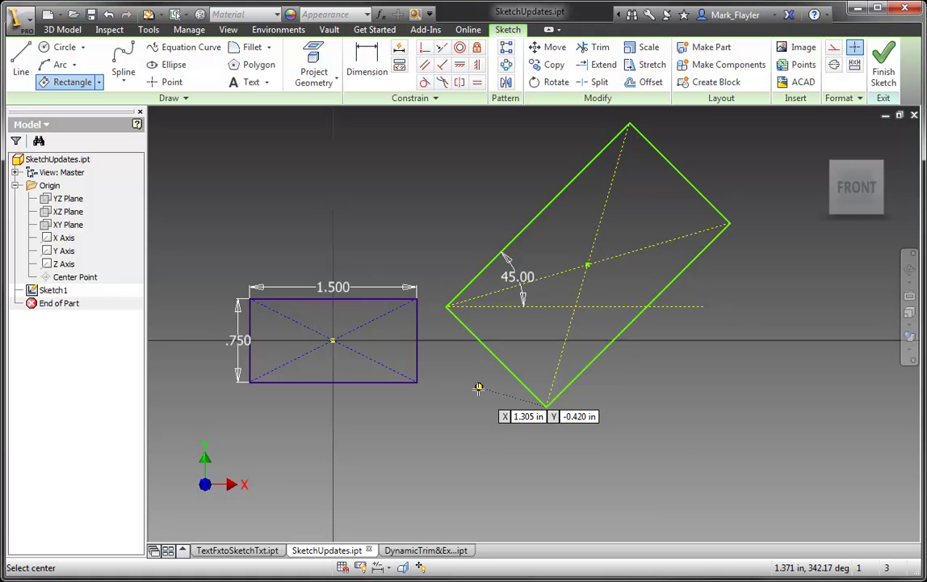
{"action": "key", "text": "Escape"}
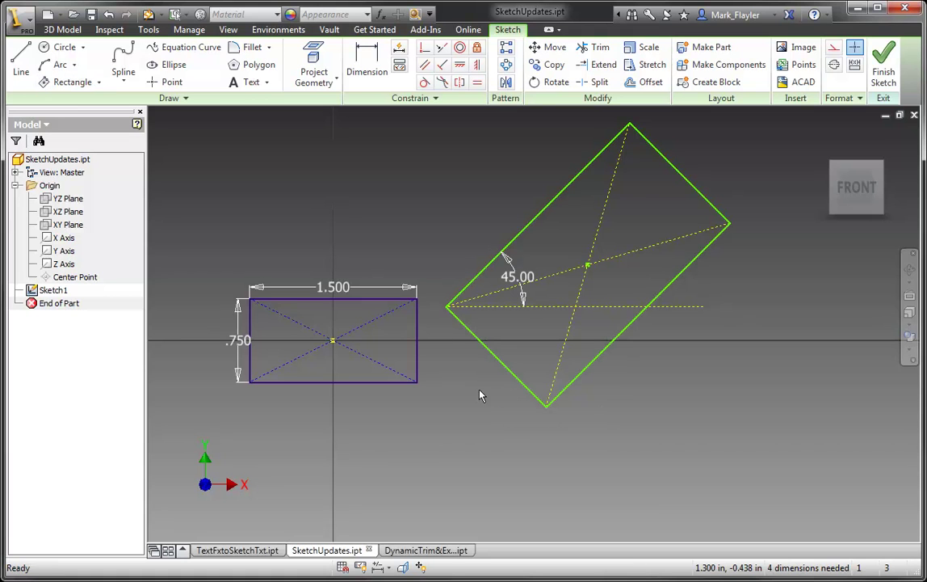
{"action": "left_click", "coordinate": [108, 16]}
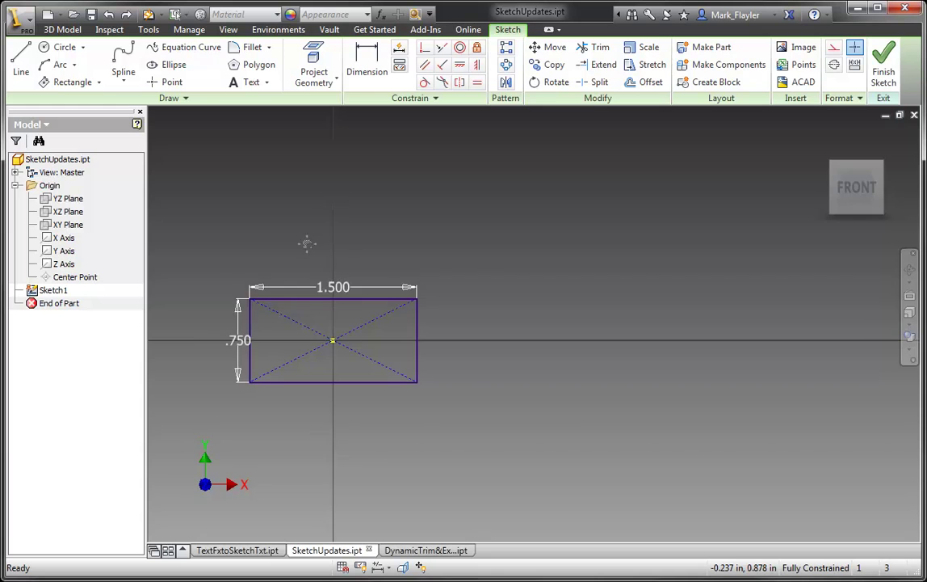
{"action": "key", "text": "Home"}
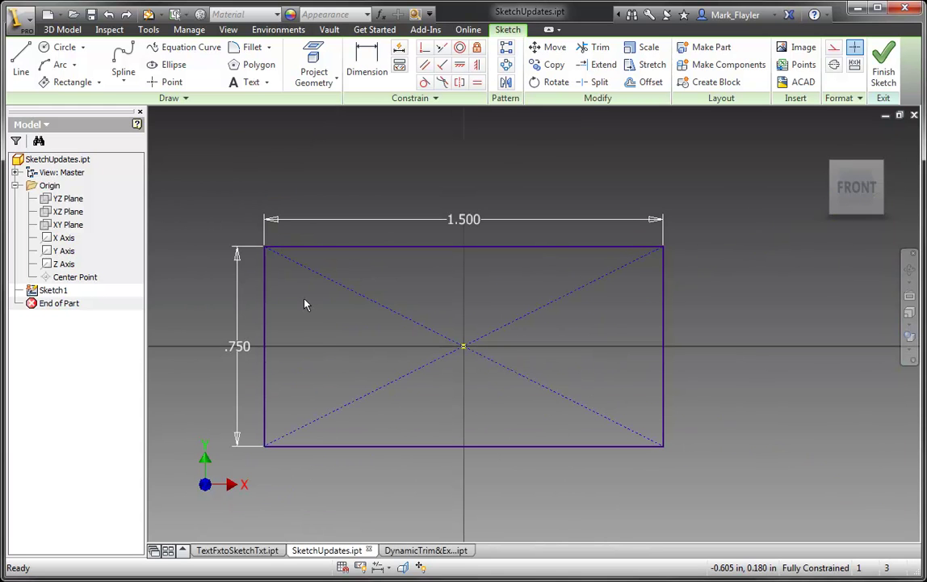
Draw a six-point control-vertex spline zigzagging across the rectangle from lower left to upper right.
{"action": "left_click", "coordinate": [126, 89]}
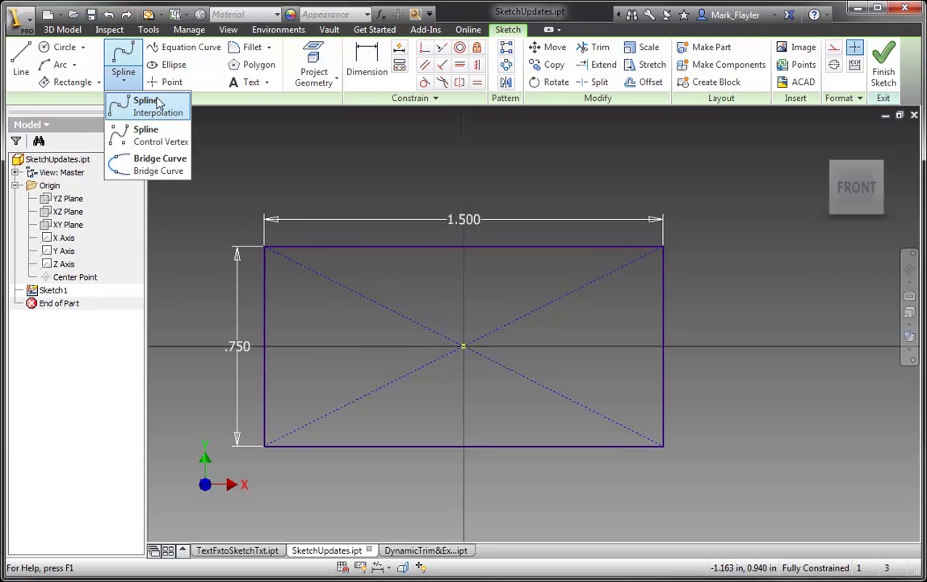
{"action": "left_click", "coordinate": [155, 135]}
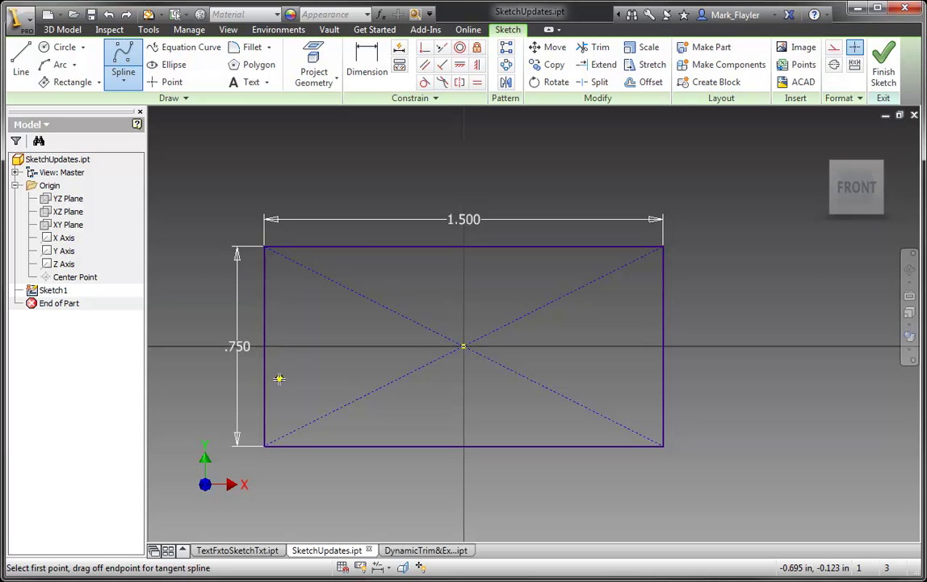
{"action": "left_click", "coordinate": [324, 381]}
{"action": "left_click", "coordinate": [395, 289]}
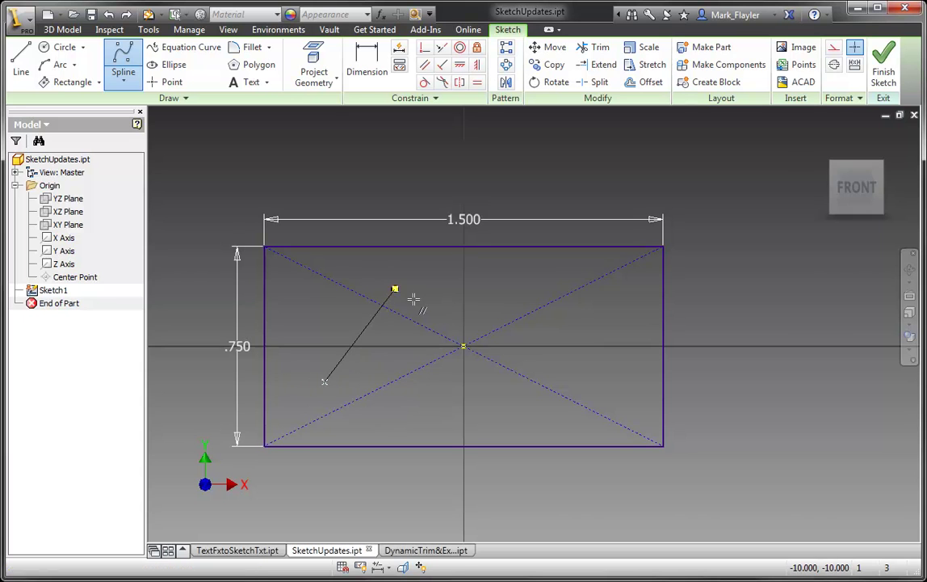
{"action": "left_click", "coordinate": [446, 369]}
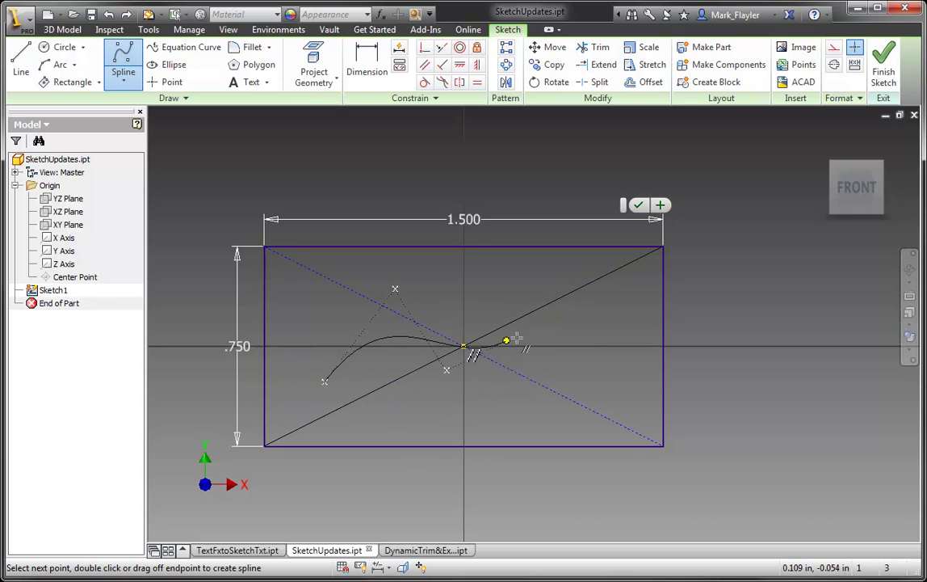
{"action": "left_click", "coordinate": [521, 295]}
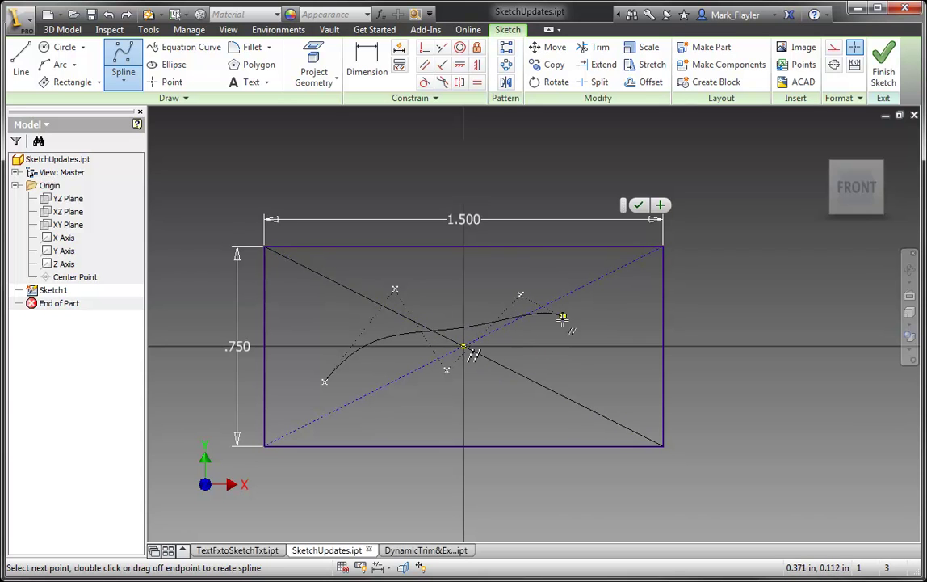
{"action": "left_click", "coordinate": [587, 369]}
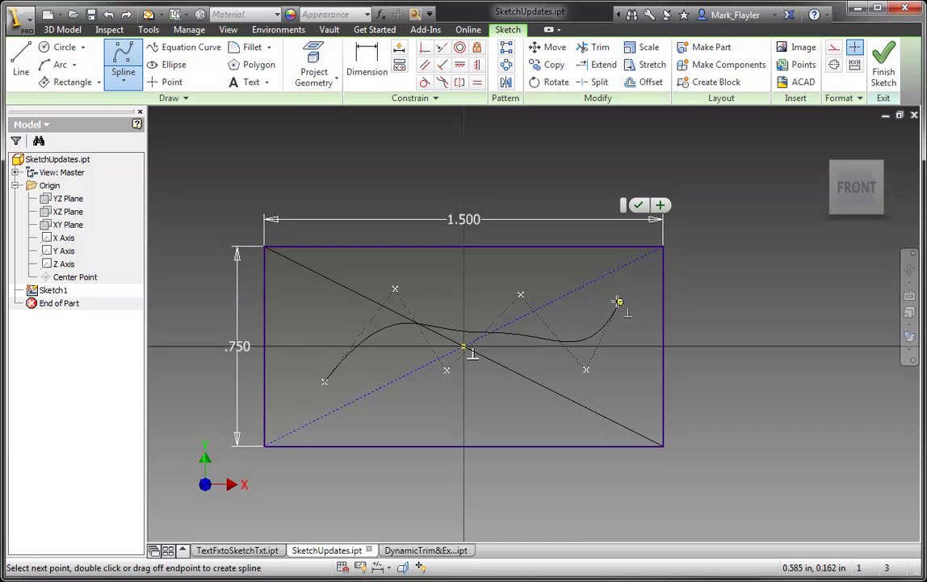
{"action": "left_click", "coordinate": [619, 297]}
{"action": "right_click", "coordinate": [627, 312]}
{"action": "left_click", "coordinate": [665, 315]}
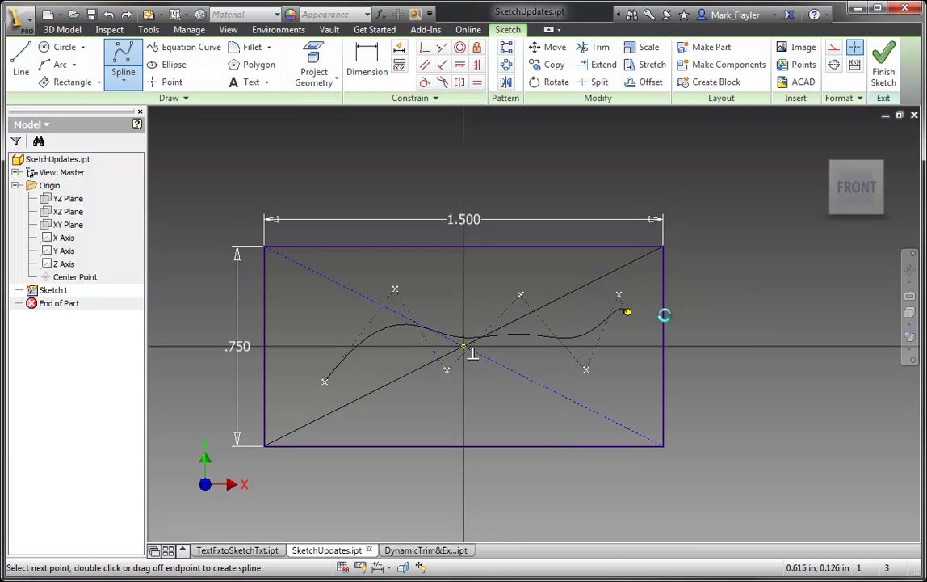
{"action": "right_click", "coordinate": [539, 273]}
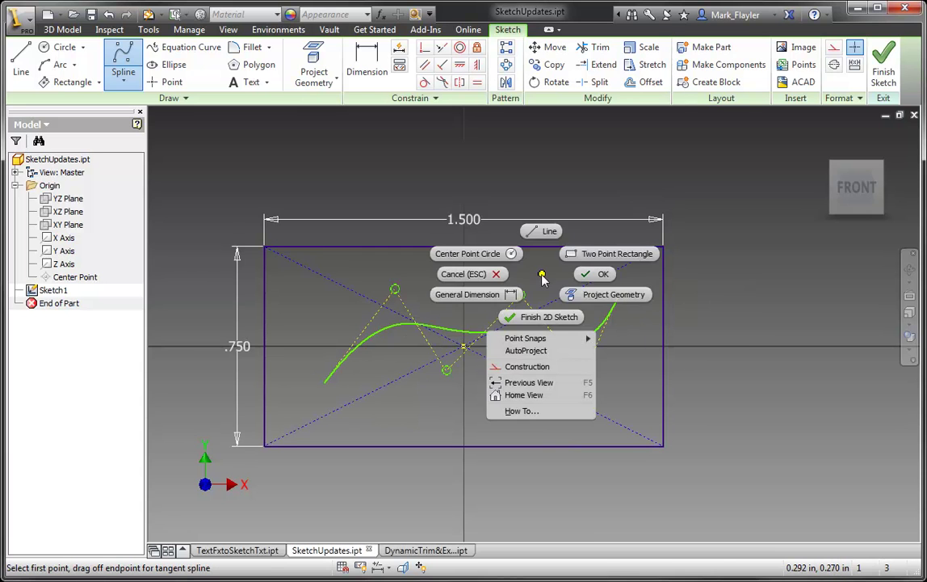
Reshape the spline by dragging its control vertices, then delete it.
{"action": "left_click", "coordinate": [594, 271]}
{"action": "left_click_drag", "start_coordinate": [520, 295], "coordinate": [516, 339]}
{"action": "left_click_drag", "start_coordinate": [446, 369], "coordinate": [434, 345]}
{"action": "left_click_drag", "start_coordinate": [395, 289], "coordinate": [435, 287]}
{"action": "mouse_move", "coordinate": [587, 371]}
{"action": "left_mouse_down"}
{"action": "mouse_move", "coordinate": [623, 368]}
{"action": "mouse_move", "coordinate": [588, 373]}
{"action": "left_mouse_up"}
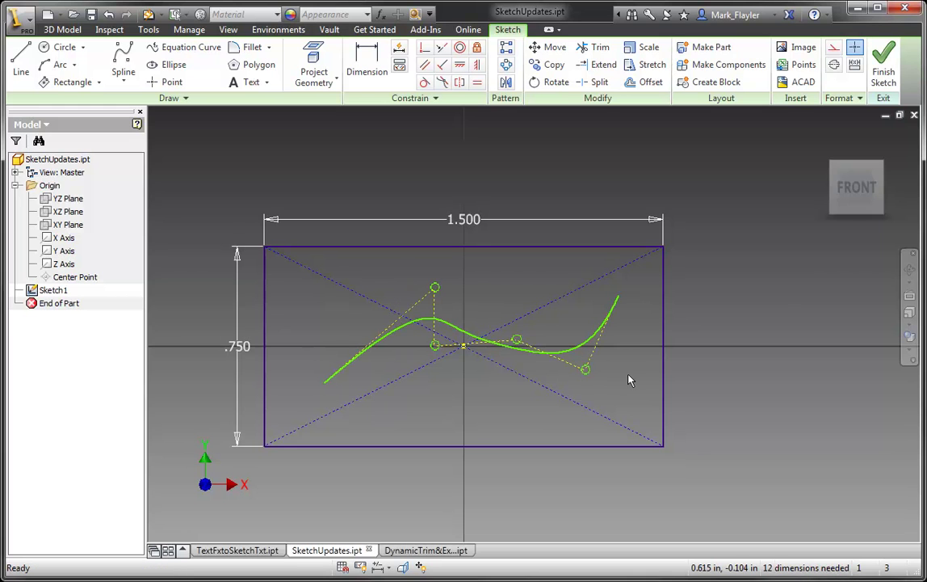
{"action": "left_click_drag", "start_coordinate": [434, 287], "coordinate": [363, 269]}
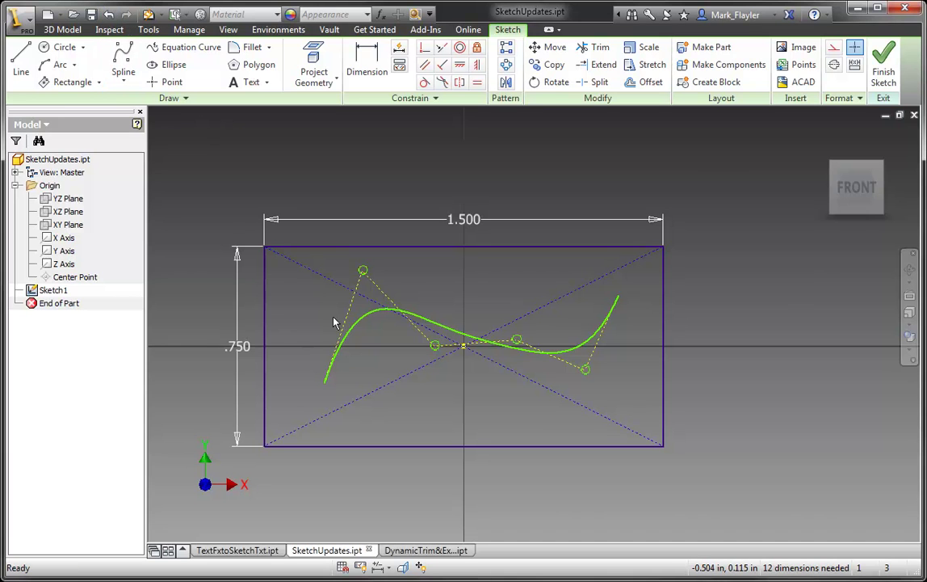
{"action": "left_click", "coordinate": [360, 325]}
{"action": "key", "text": "Delete"}
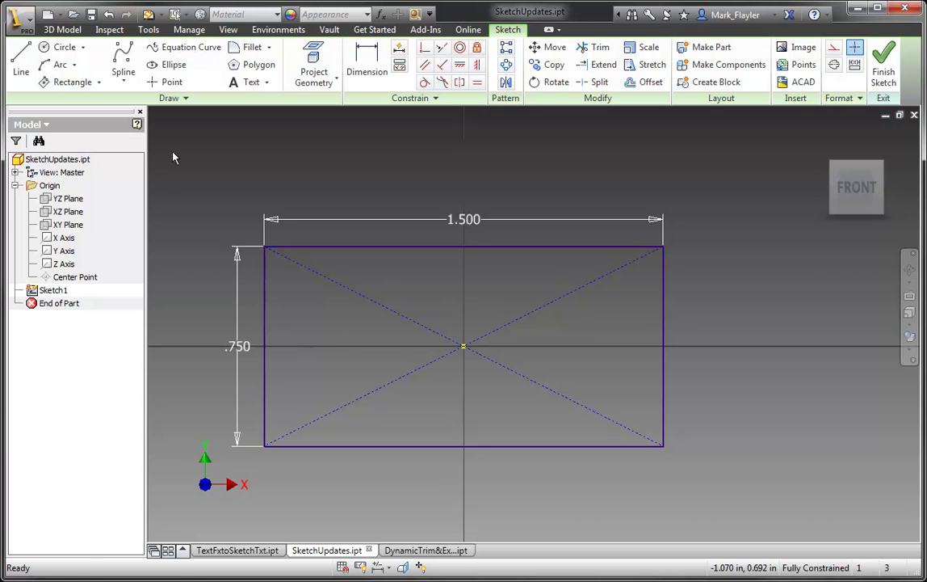
Draw a vertical line rising from the rectangle's top-left corner.
{"action": "key", "text": "l"}
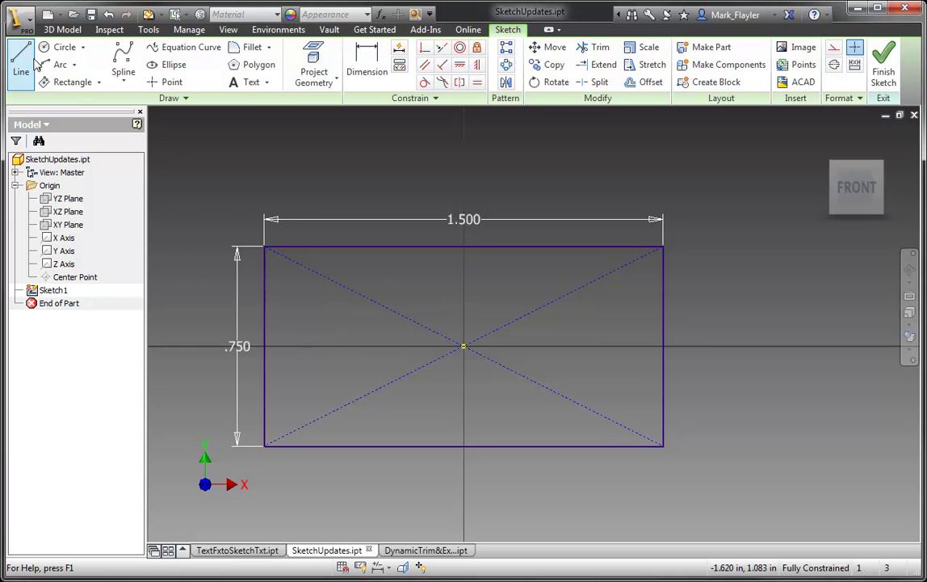
{"action": "left_click", "coordinate": [265, 247]}
{"action": "middle_click_drag", "start_coordinate": [254, 140], "coordinate": [250, 312]}
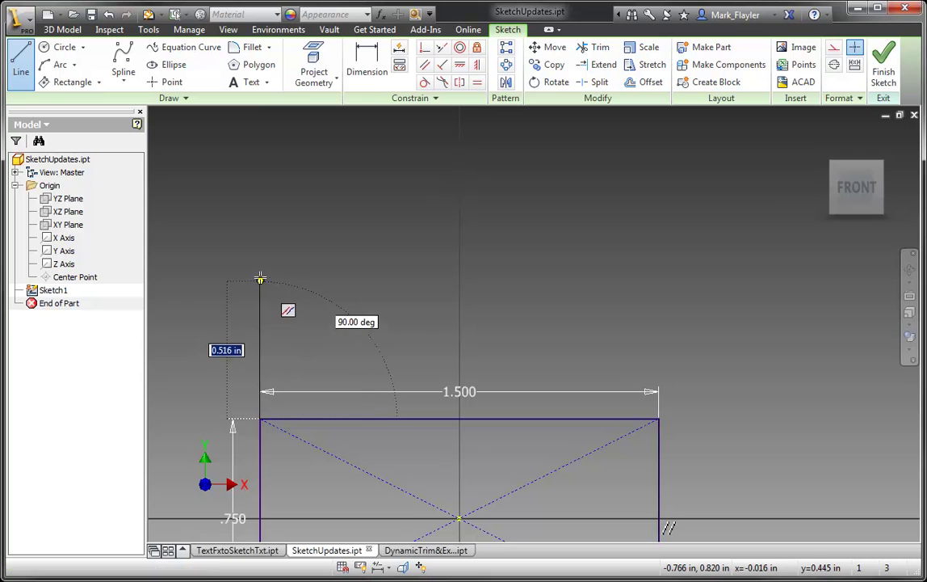
{"action": "left_click", "coordinate": [260, 275]}
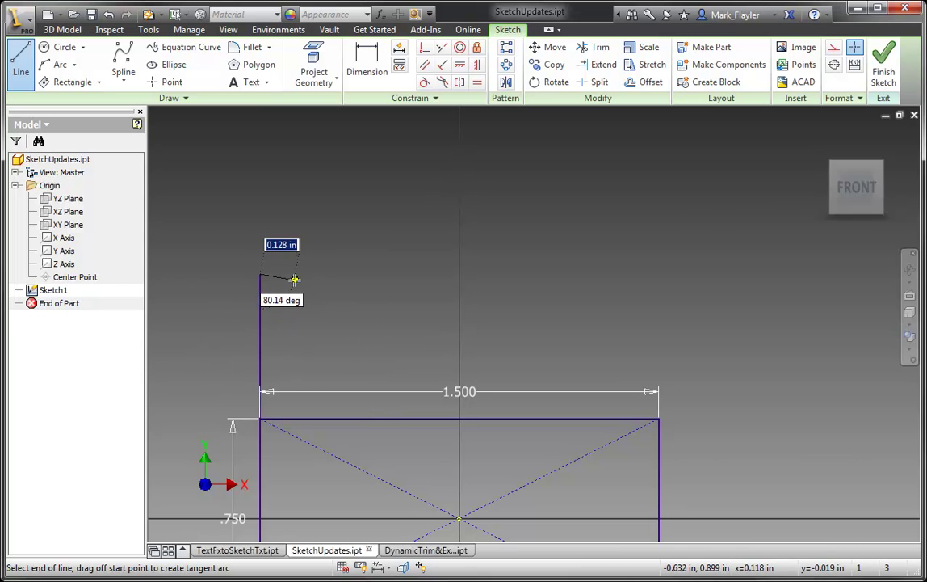
{"action": "key", "text": "Escape"}
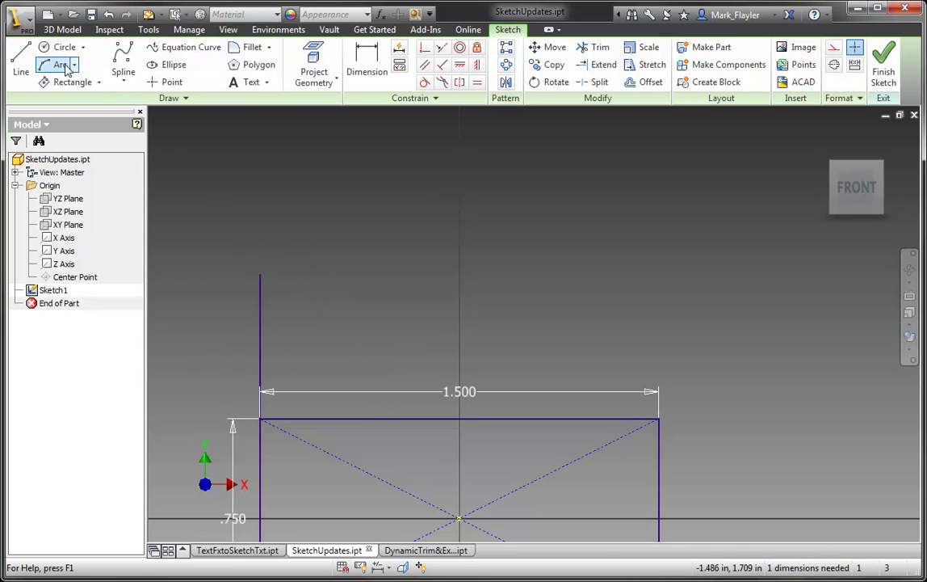
Add a three-point arc from the right ending at the vertical line's top.
{"action": "left_click", "coordinate": [64, 67]}
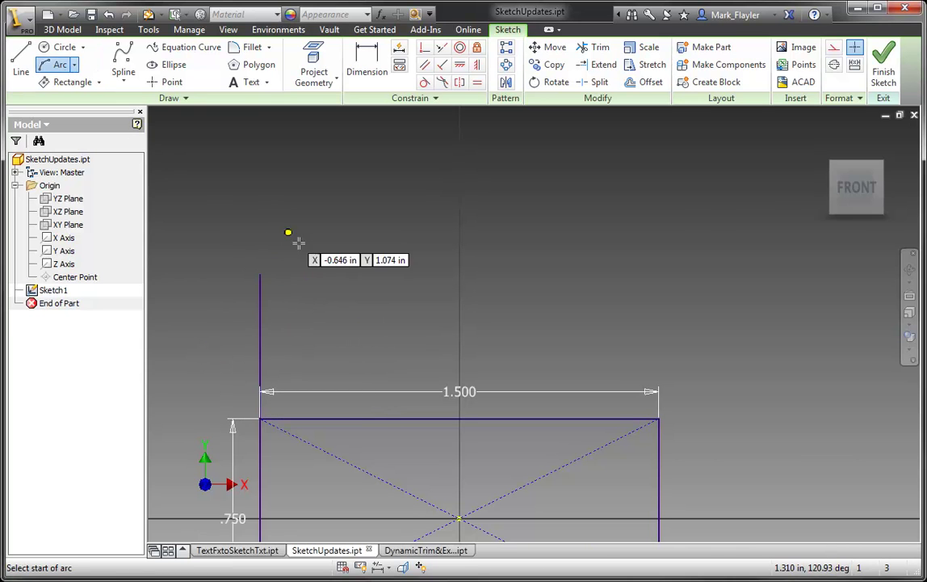
{"action": "left_click", "coordinate": [493, 317]}
{"action": "left_click", "coordinate": [260, 275]}
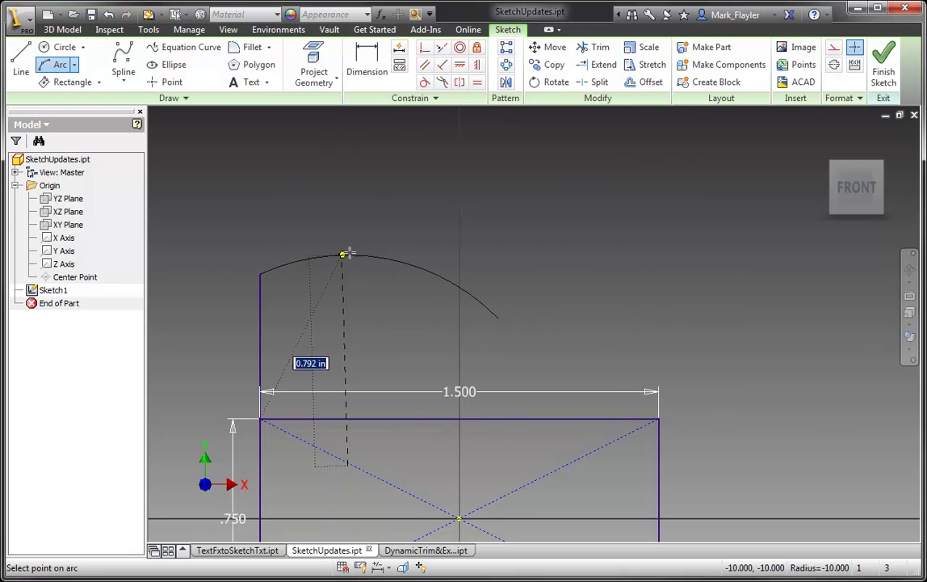
{"action": "left_click", "coordinate": [354, 244]}
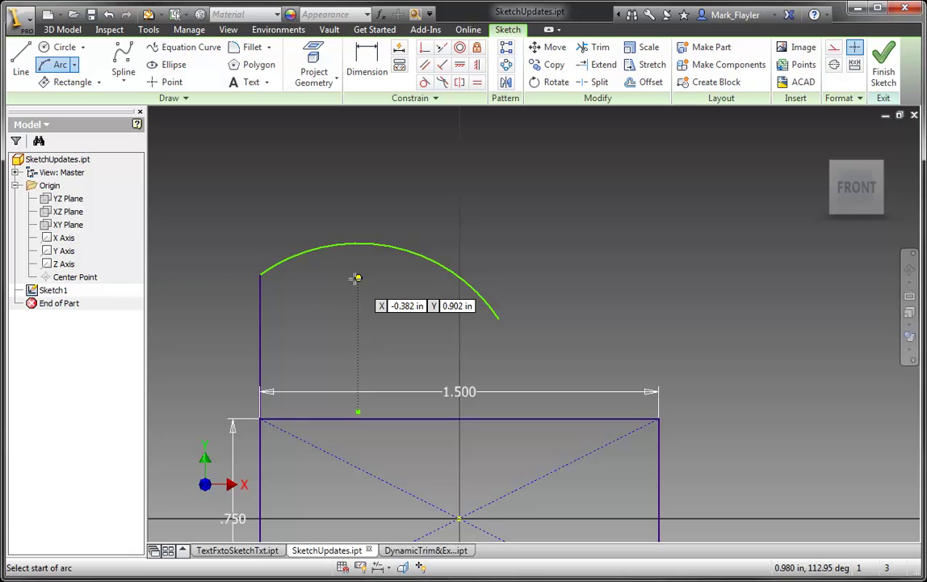
{"action": "key", "text": "Escape"}
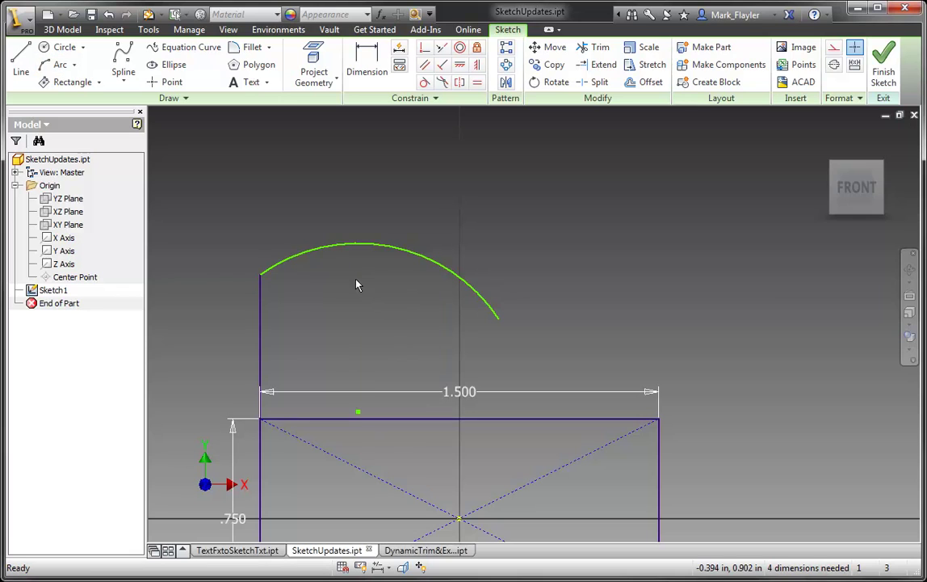
Make the arc tangent to the vertical line, then drag the rectangle corner to test it.
{"action": "left_click", "coordinate": [441, 66]}
{"action": "left_click", "coordinate": [273, 265]}
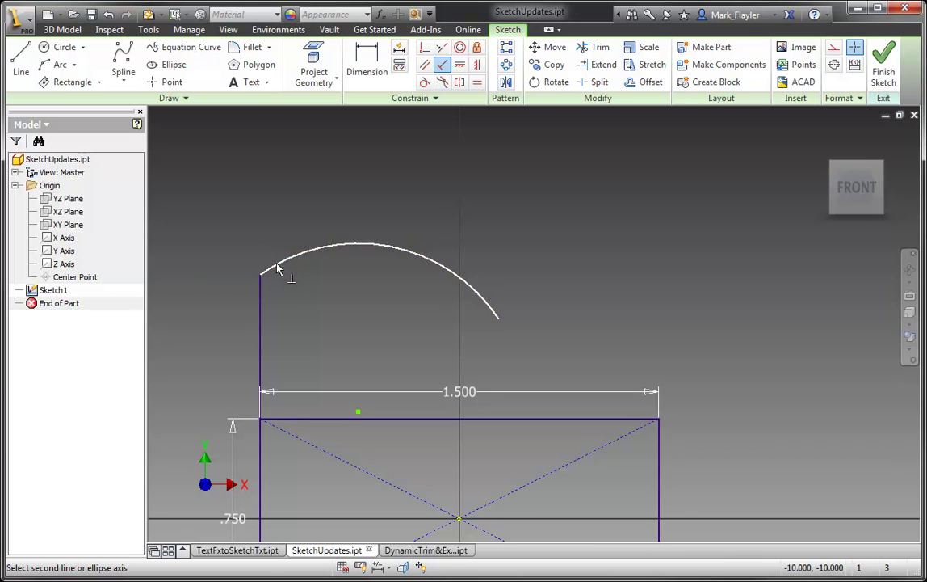
{"action": "left_click", "coordinate": [263, 303]}
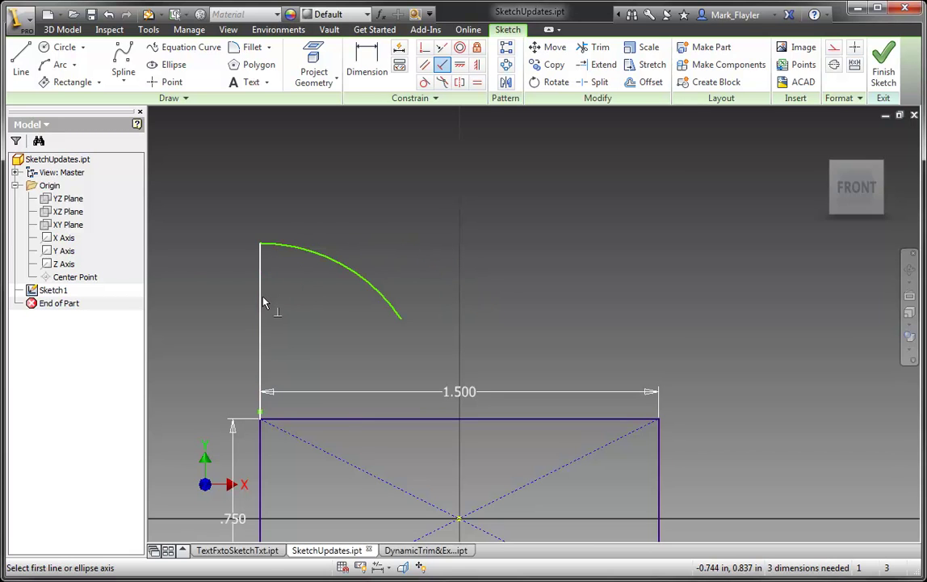
{"action": "left_click", "coordinate": [280, 253]}
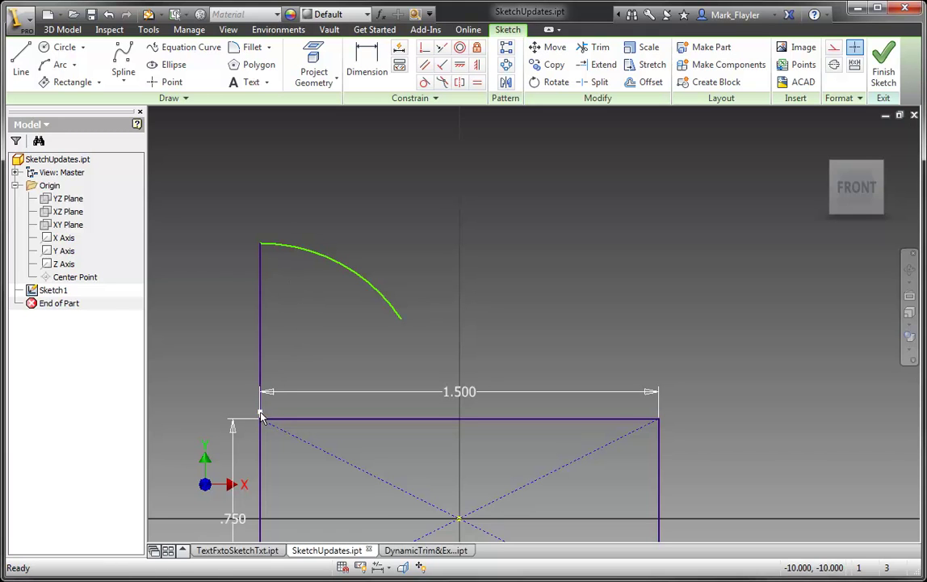
{"action": "left_click_drag", "start_coordinate": [260, 416], "coordinate": [261, 424]}
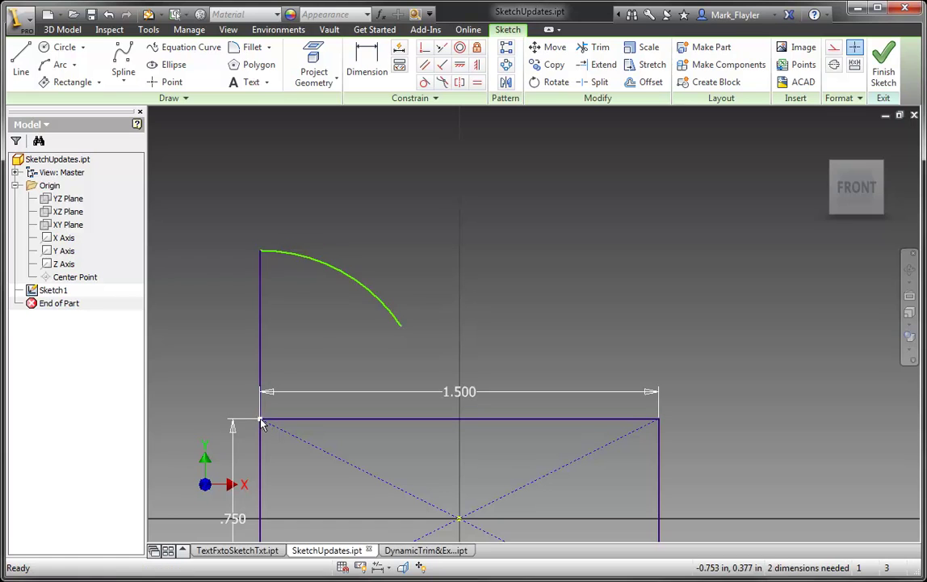
{"action": "left_click", "coordinate": [360, 568]}
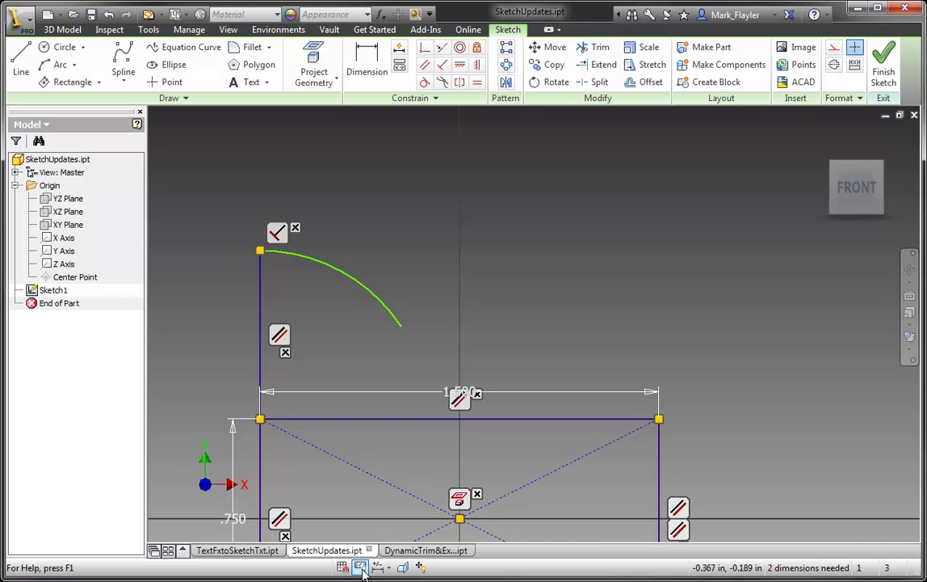
{"action": "left_click", "coordinate": [360, 567]}
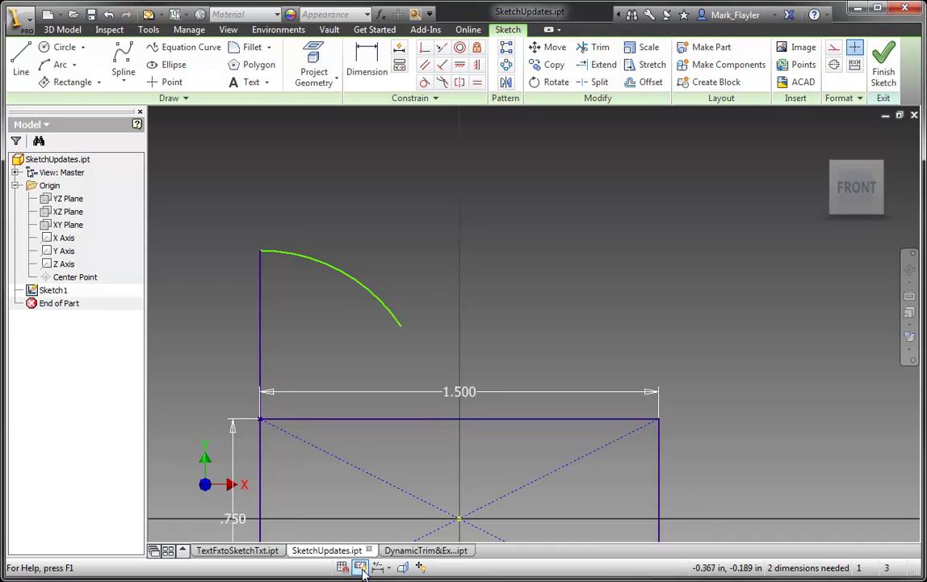
{"action": "left_click", "coordinate": [420, 568]}
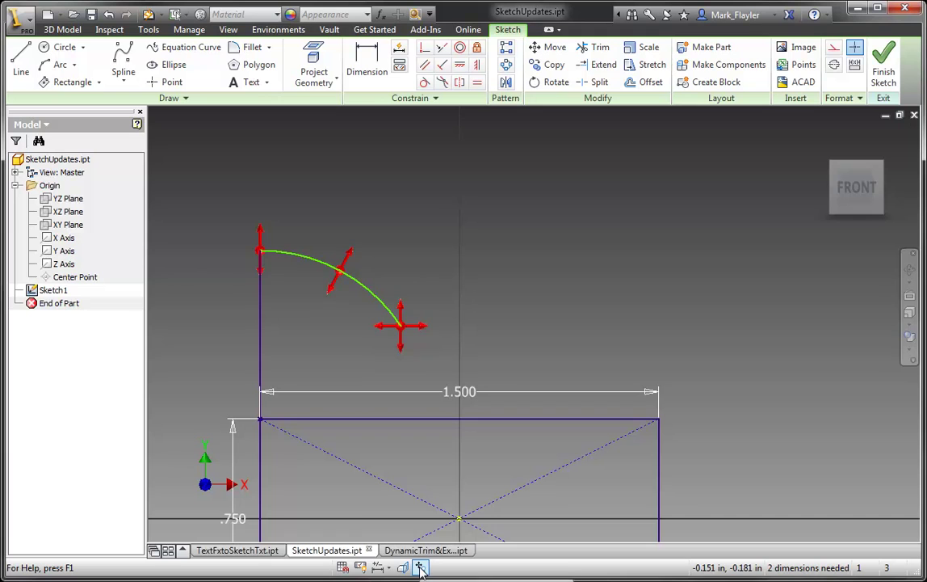
{"action": "left_click", "coordinate": [420, 568]}
{"action": "left_click", "coordinate": [420, 568]}
{"action": "left_click", "coordinate": [420, 568]}
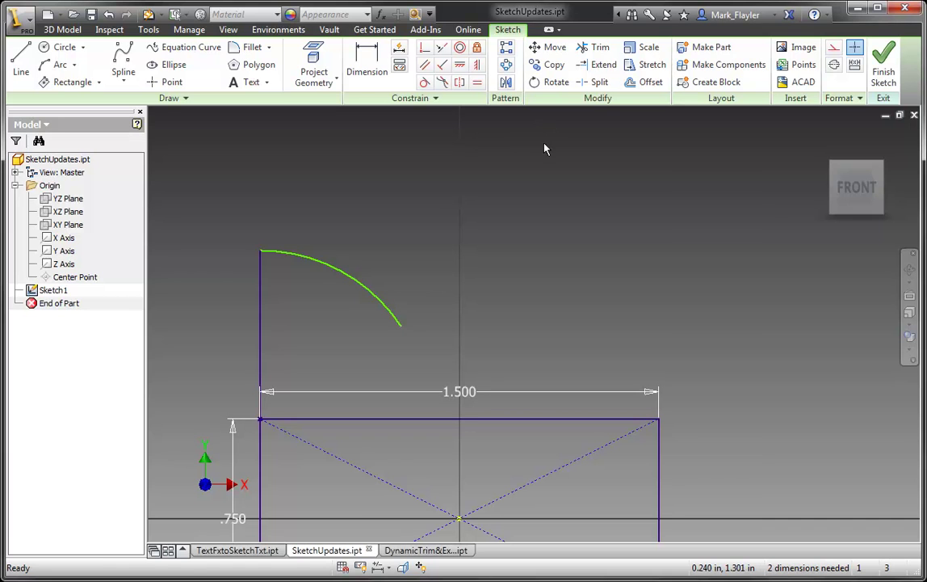
Extend the arc to the rectangle's top edge and give it a 1.000 arc-length dimension.
{"action": "left_click", "coordinate": [602, 65]}
{"action": "left_click", "coordinate": [400, 323]}
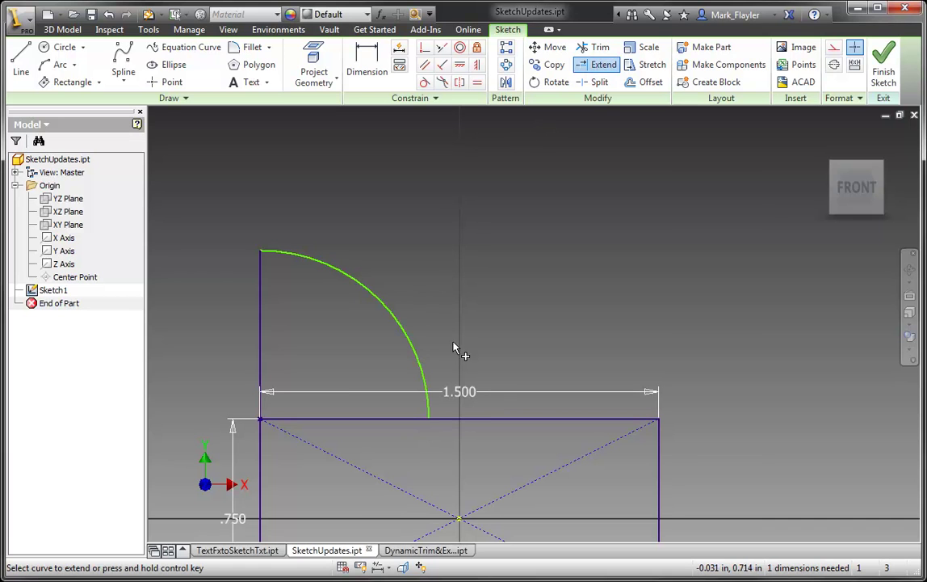
{"action": "left_click", "coordinate": [366, 65]}
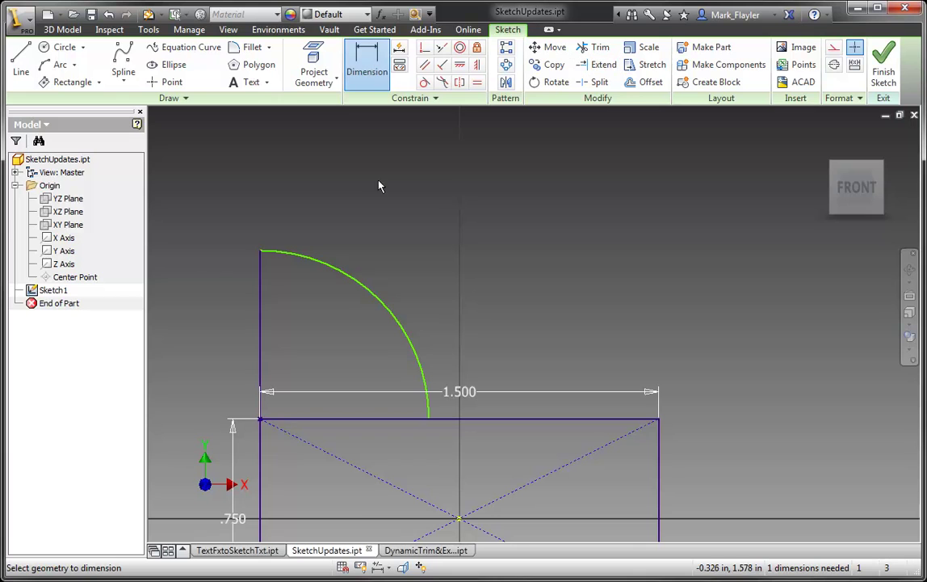
{"action": "left_click", "coordinate": [375, 297]}
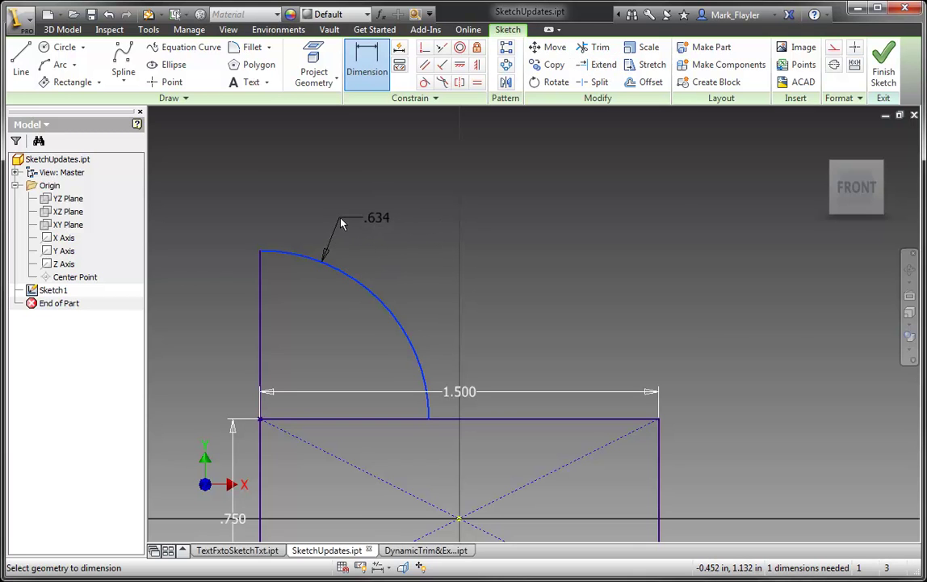
{"action": "right_click", "coordinate": [340, 220]}
{"action": "mouse_move", "coordinate": [385, 282]}
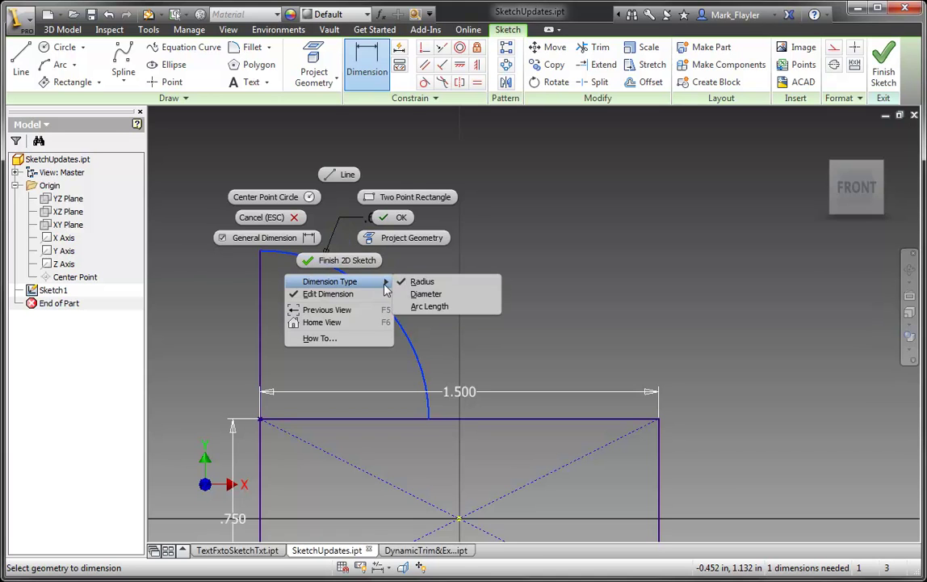
{"action": "left_click", "coordinate": [459, 311]}
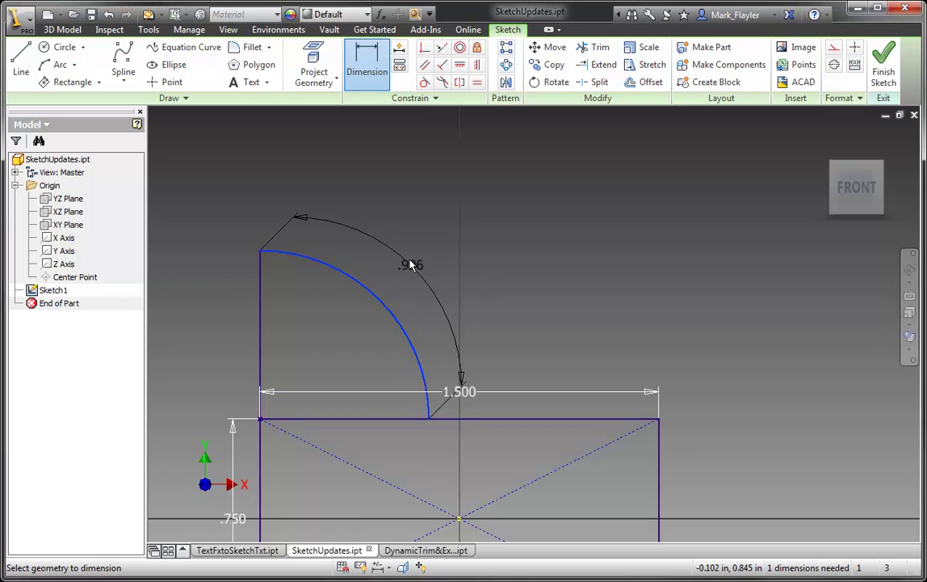
{"action": "left_click", "coordinate": [400, 245]}
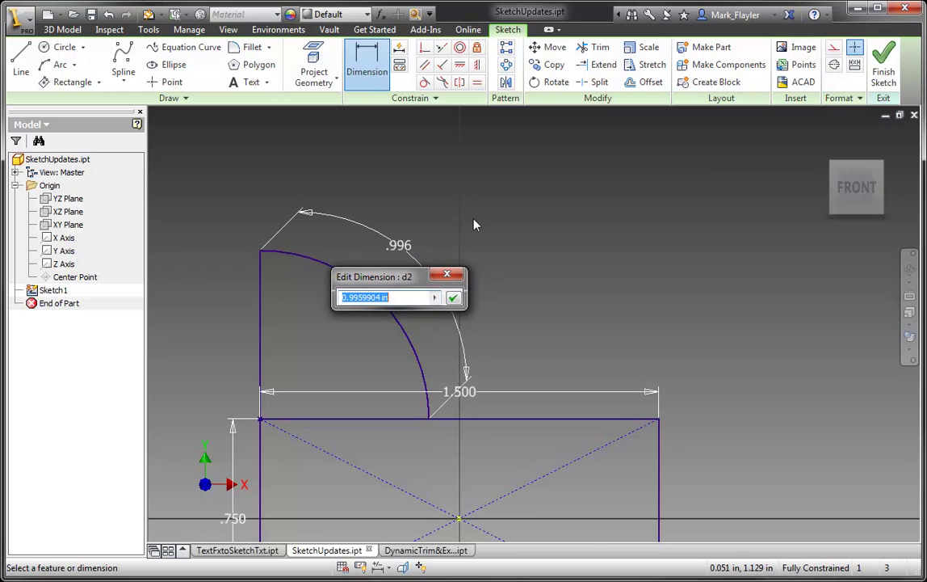
{"action": "type", "text": "1"}
{"action": "key", "text": "Return"}
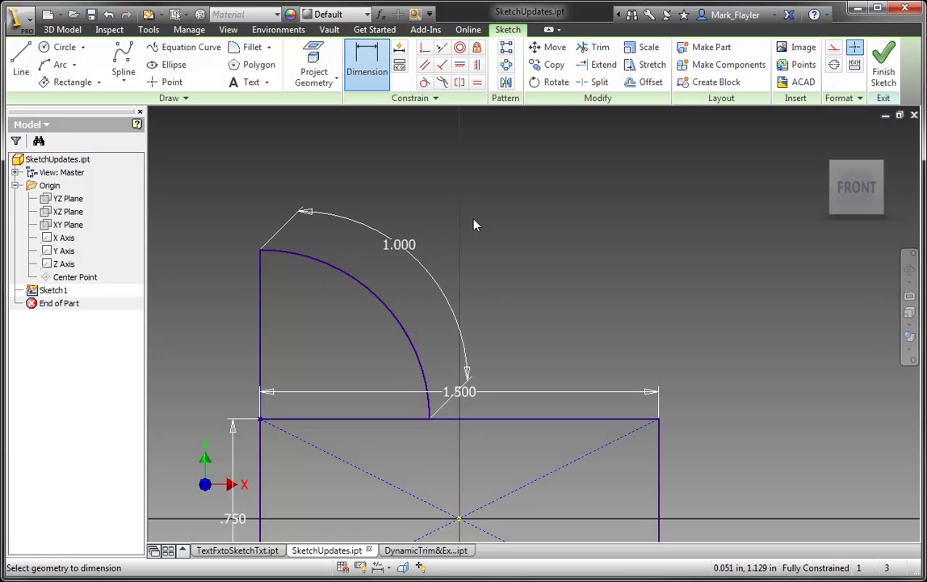
{"action": "key", "text": "Escape"}
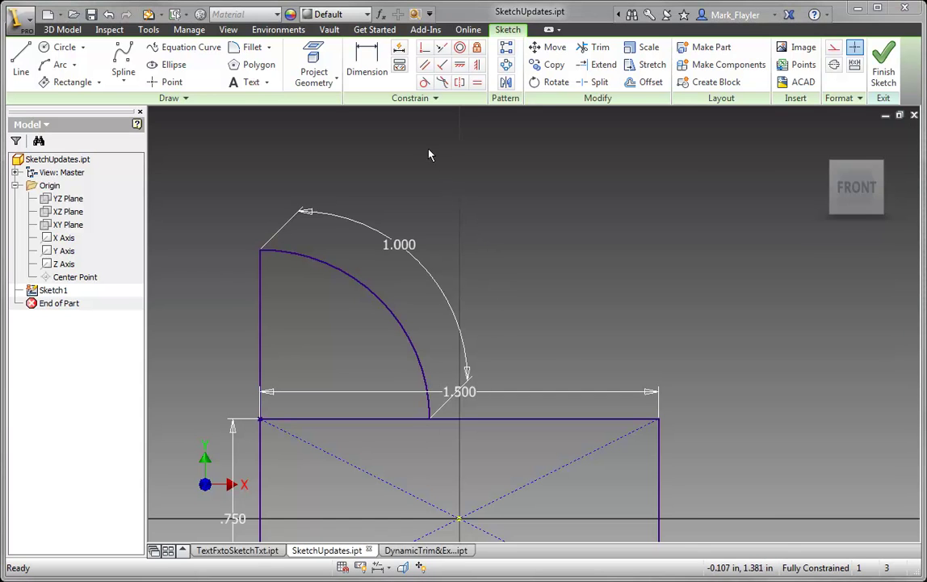
Start a parametric equation curve with x(t)=t and y(t)=t^2.
{"action": "middle_click_drag", "start_coordinate": [564, 336], "coordinate": [517, 188]}
{"action": "scroll", "coordinate": [466, 366], "scroll_direction": "up", "scroll_amount": 3}
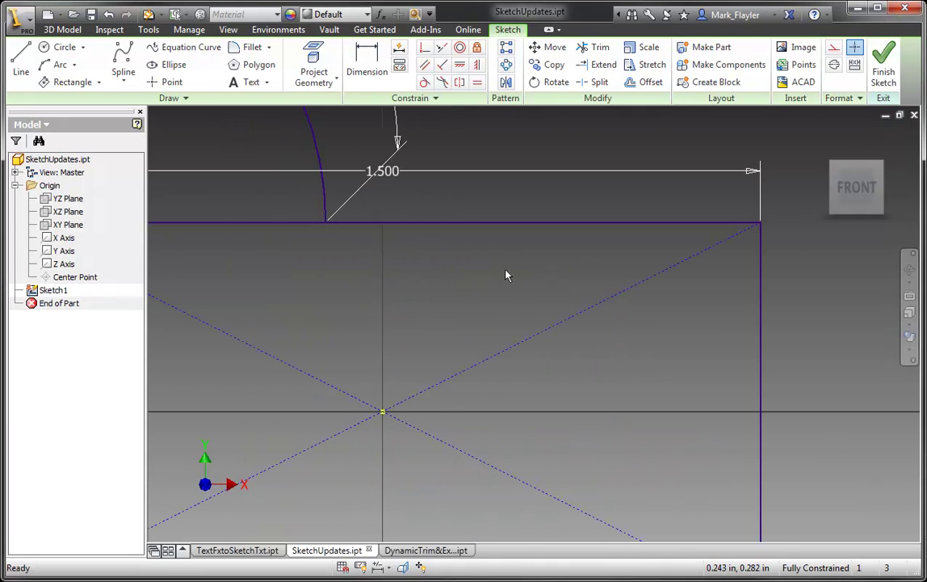
{"action": "left_click", "coordinate": [186, 47]}
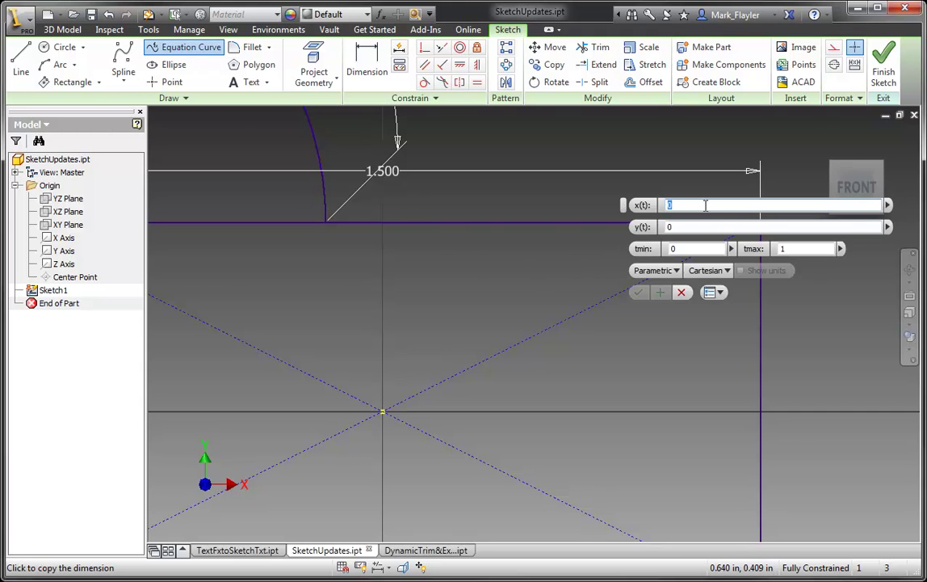
{"action": "type", "text": "t"}
{"action": "left_click", "coordinate": [675, 227]}
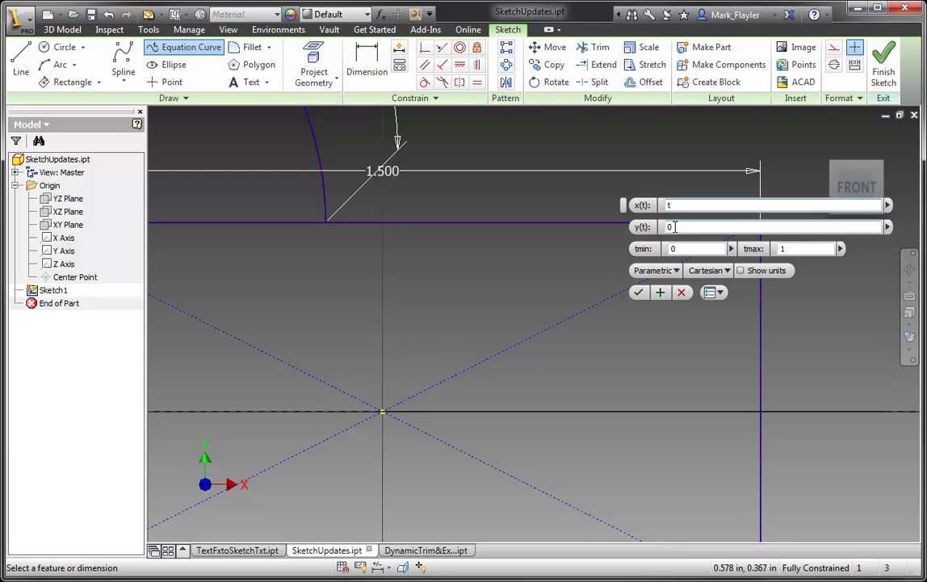
{"action": "double_click", "coordinate": [675, 227]}
{"action": "type", "text": "t"}
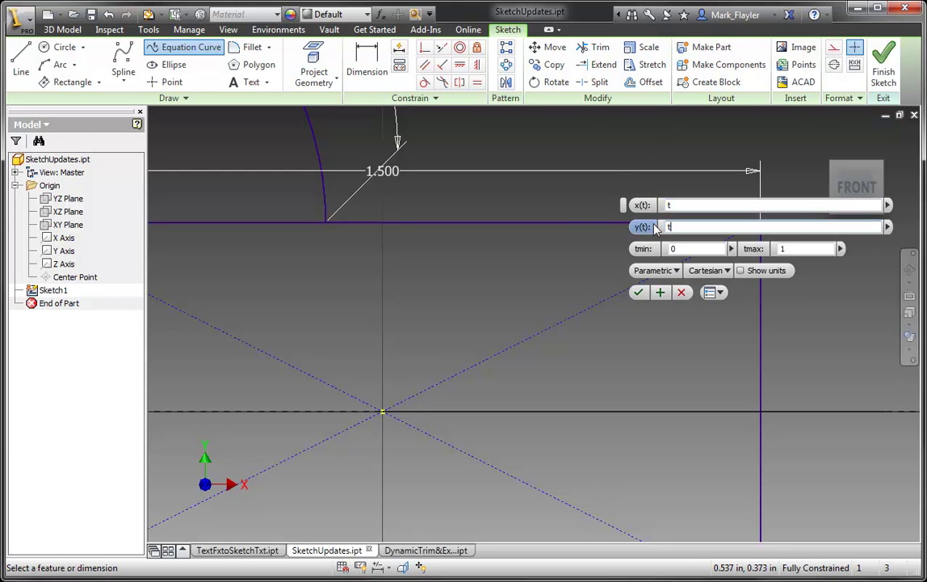
{"action": "type", "text": "^2"}
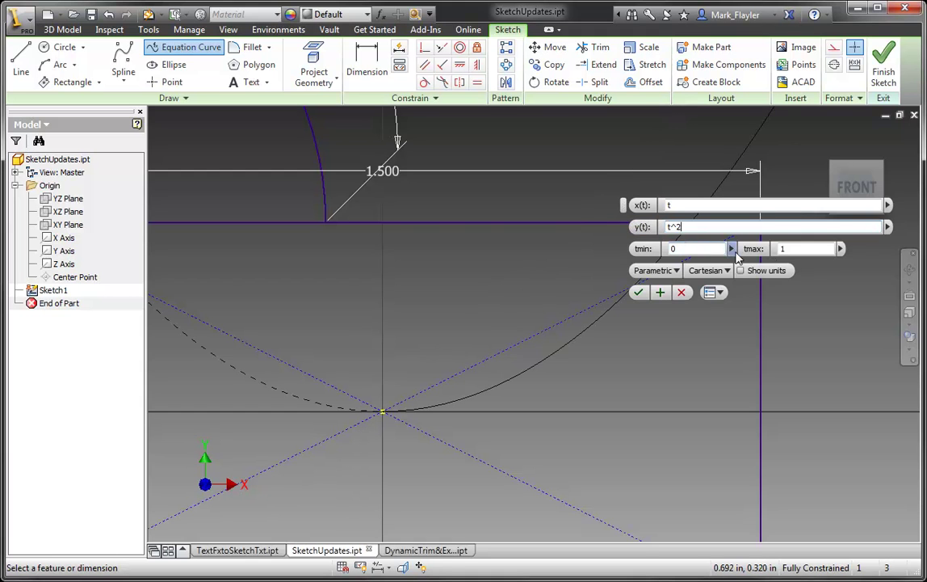
Set tmax to 2, accept the parabola, and bring the whole sketch into view.
{"action": "double_click", "coordinate": [804, 249]}
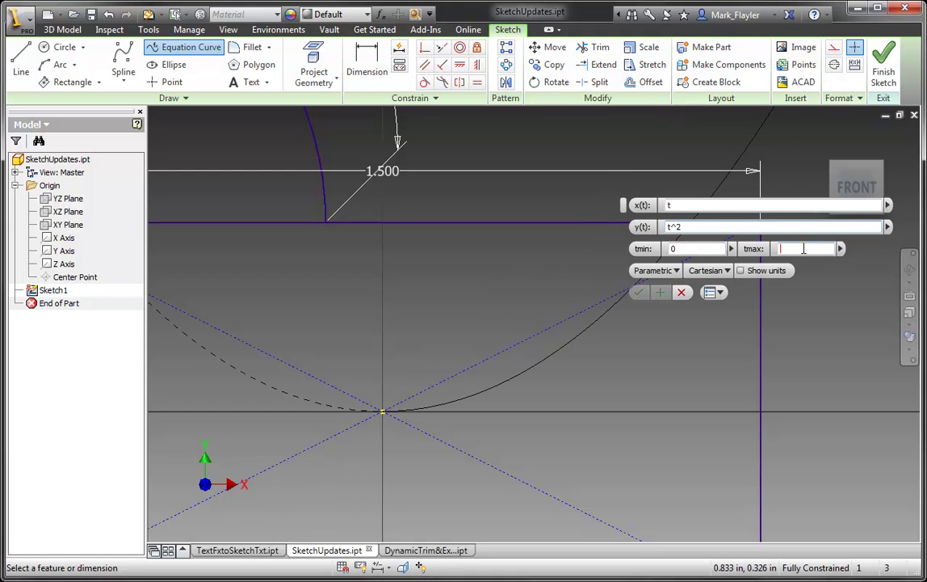
{"action": "type", "text": "2"}
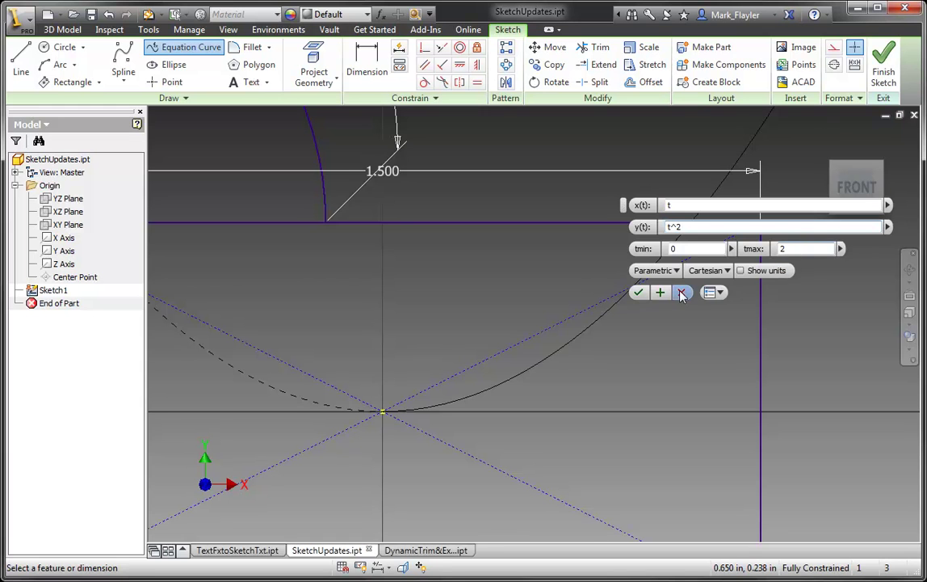
{"action": "left_click", "coordinate": [639, 292]}
{"action": "scroll", "coordinate": [479, 324], "scroll_direction": "up", "scroll_amount": 3}
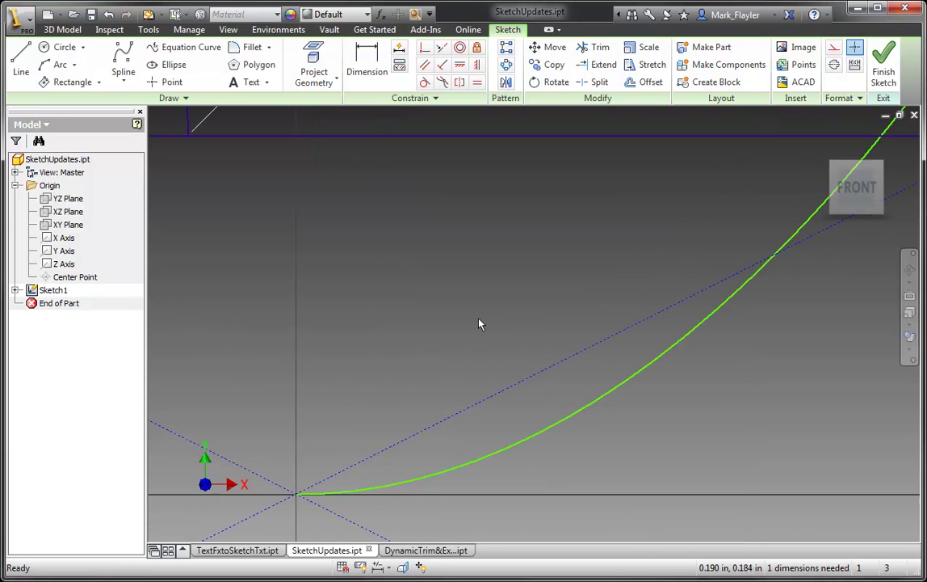
{"action": "scroll", "coordinate": [480, 324], "scroll_direction": "down", "scroll_amount": 10}
{"action": "scroll", "coordinate": [480, 324], "scroll_direction": "down", "scroll_amount": 3}
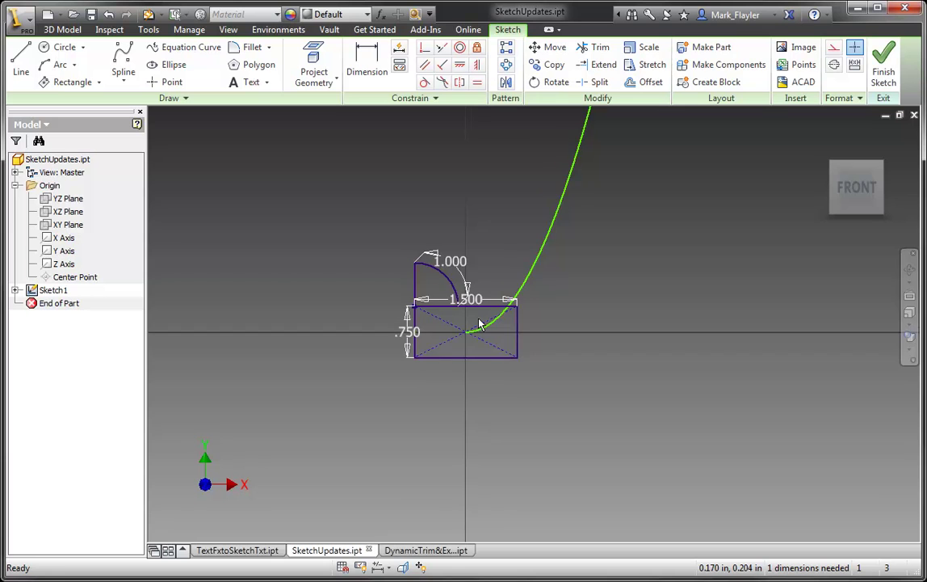
{"action": "middle_click_drag", "start_coordinate": [521, 235], "coordinate": [462, 321]}
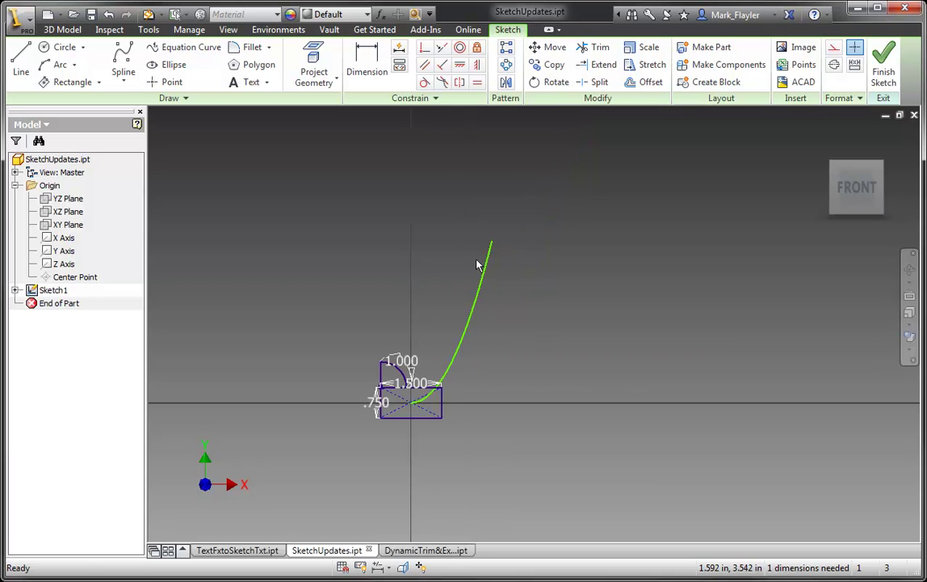
Draw a vertical line up from the origin and a horizontal line to the curve's end.
{"action": "left_click", "coordinate": [21, 61]}
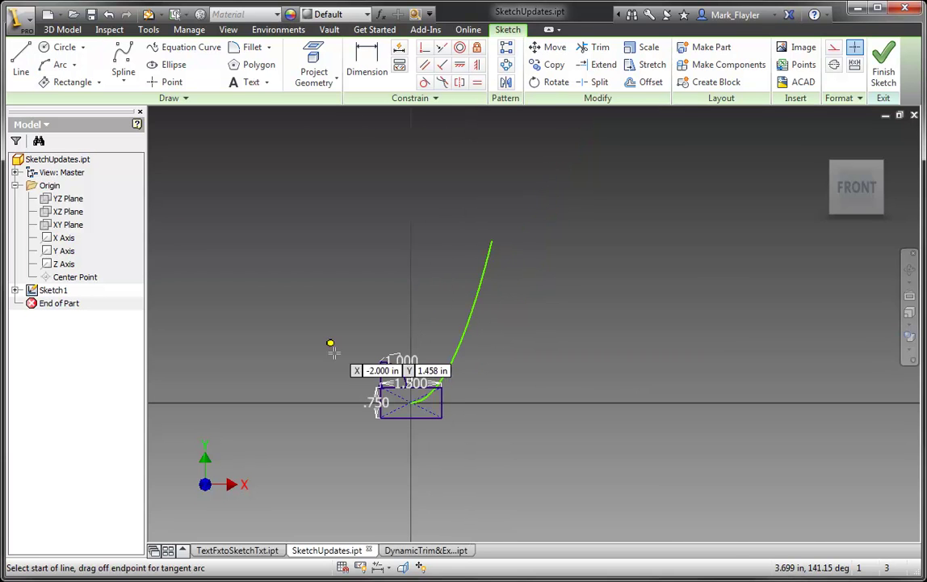
{"action": "left_click", "coordinate": [412, 402]}
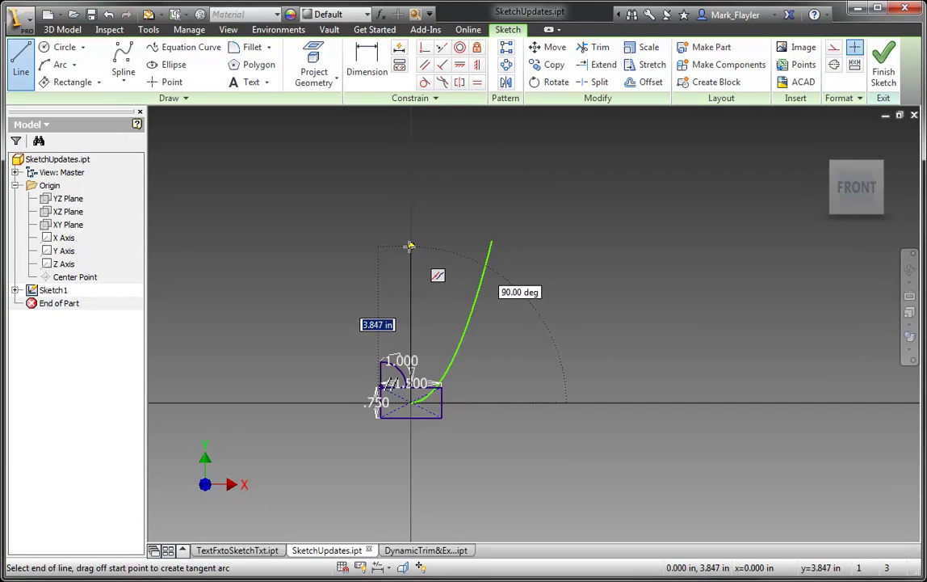
{"action": "left_click", "coordinate": [412, 240]}
{"action": "left_click", "coordinate": [491, 240]}
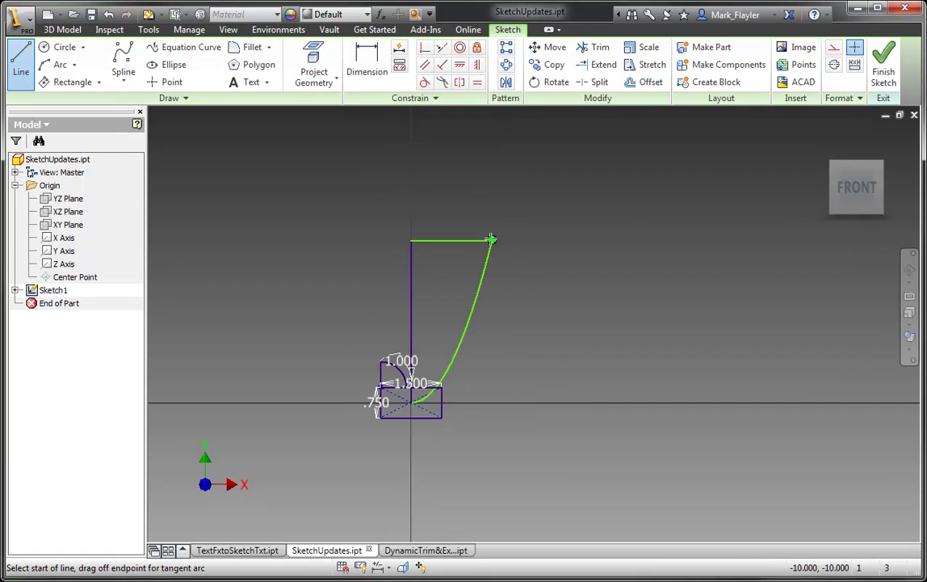
{"action": "key", "text": "Escape"}
Dimension the top horizontal line at 2.000.
{"action": "key", "text": "d"}
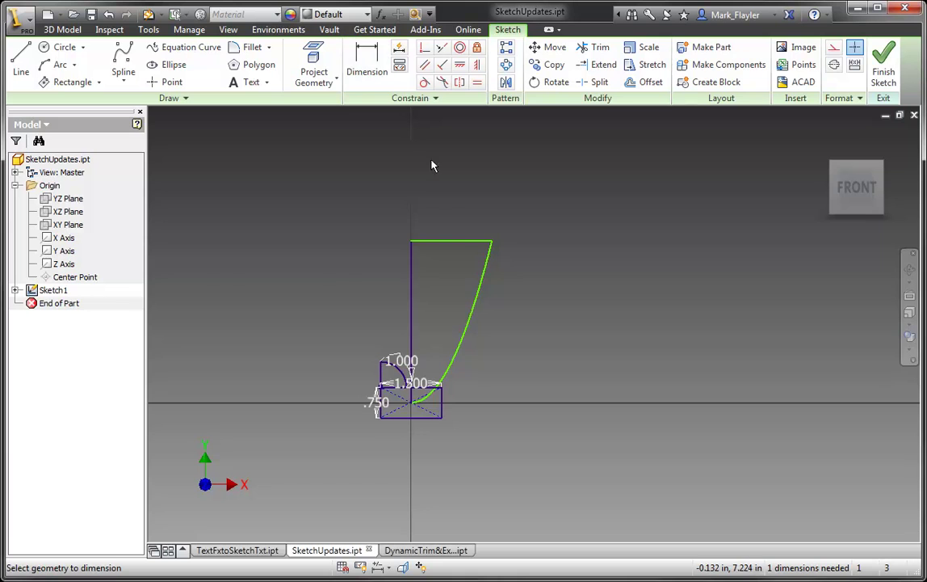
{"action": "left_click", "coordinate": [465, 241]}
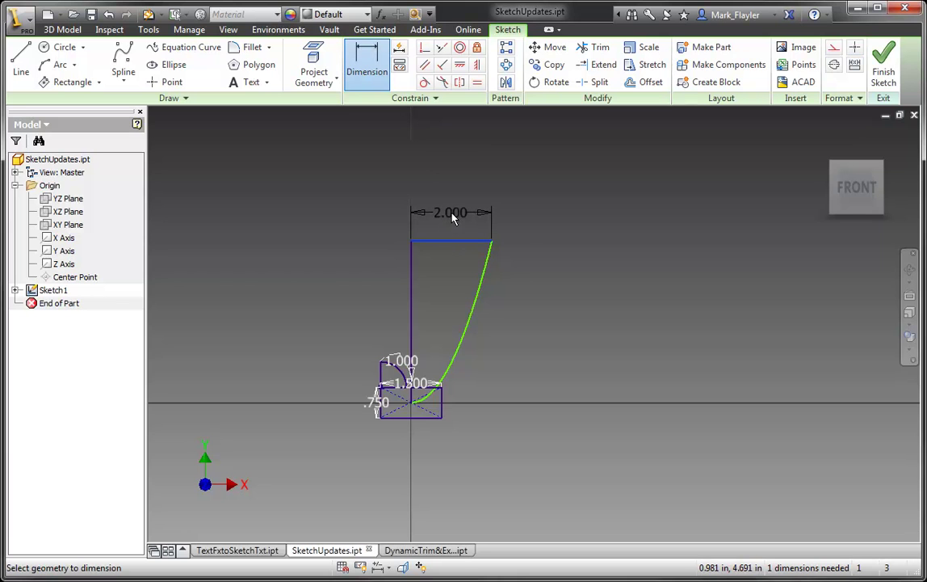
{"action": "left_click", "coordinate": [457, 214]}
{"action": "left_click", "coordinate": [504, 266]}
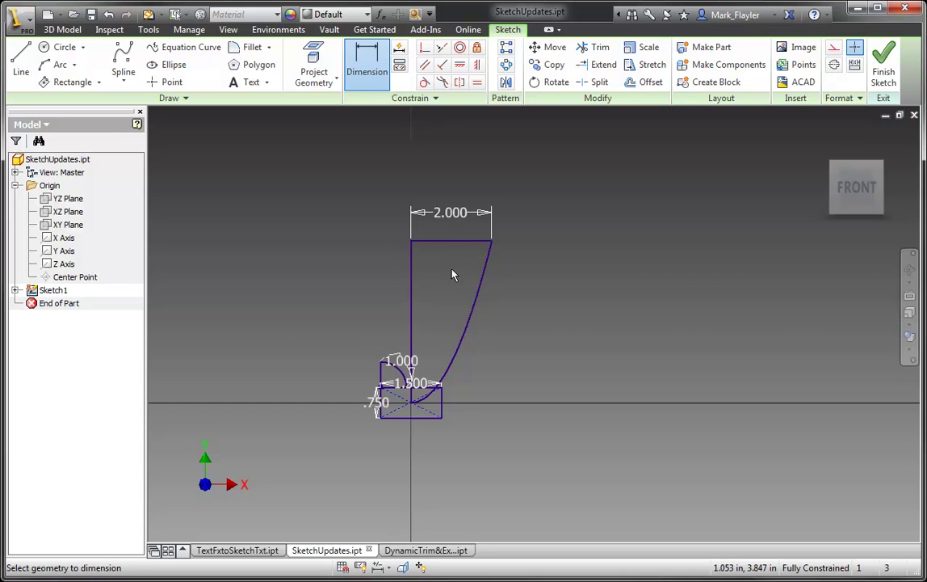
{"action": "key", "text": "Escape"}
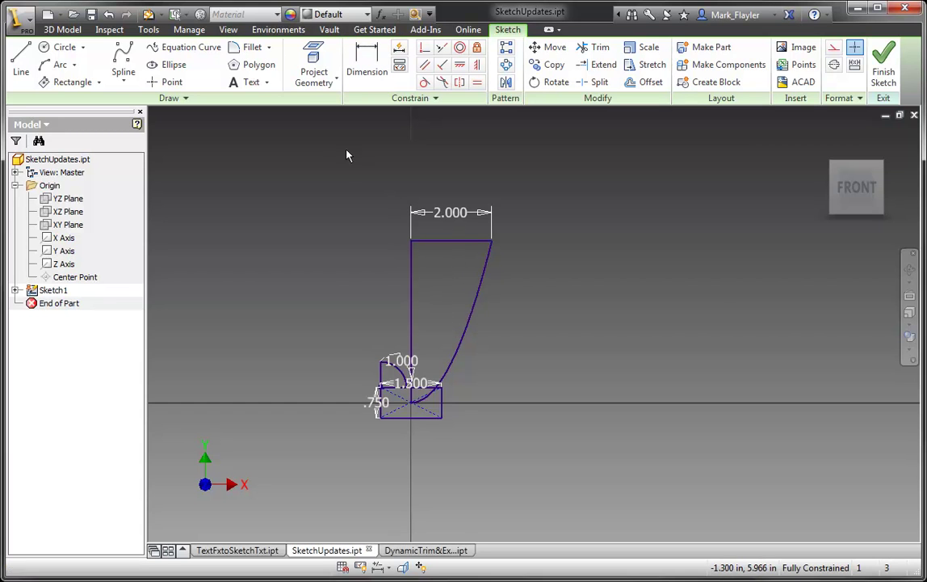
Inspect the Equation Curve type and coordinate options, cancel, and switch to DynamicTrim&Exend.ipt.
{"action": "left_click", "coordinate": [184, 46]}
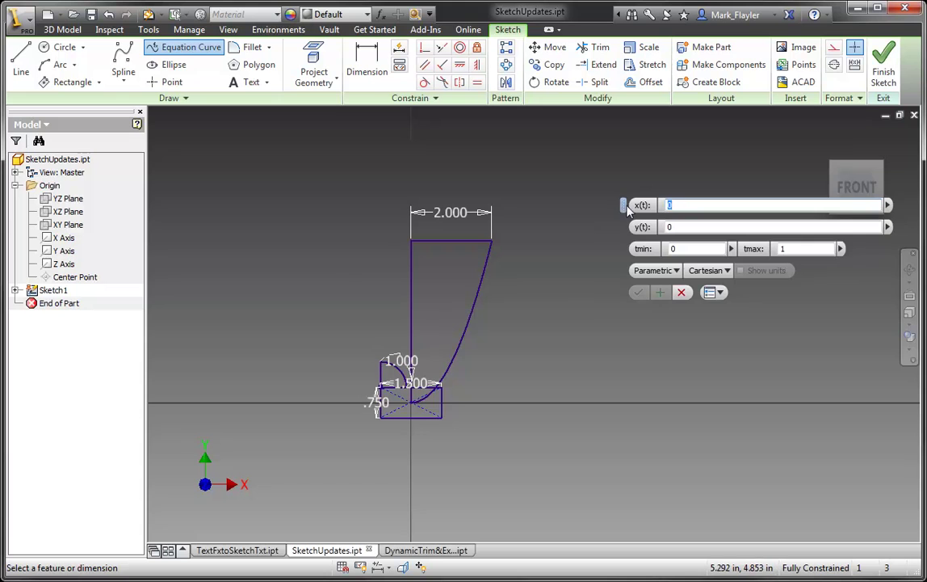
{"action": "left_click_drag", "start_coordinate": [628, 208], "coordinate": [527, 245]}
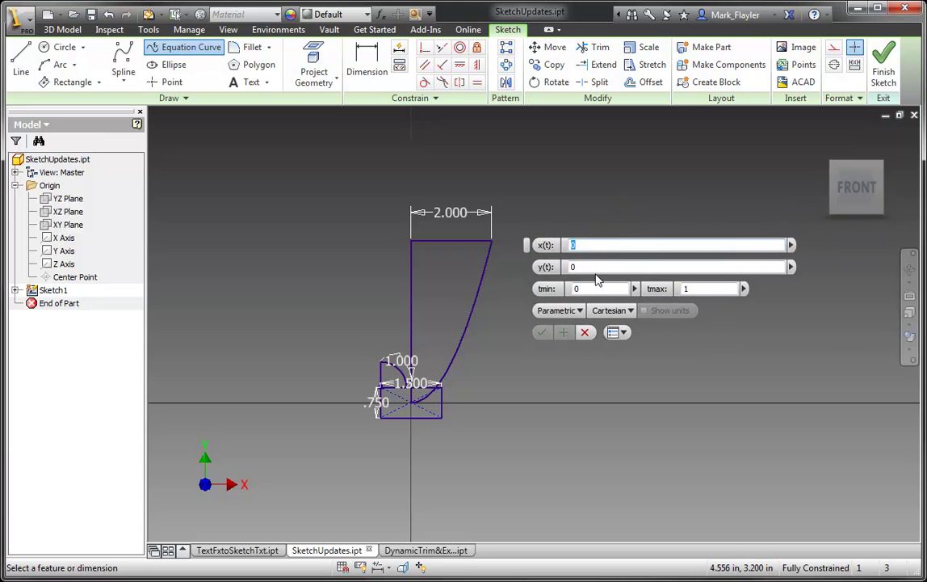
{"action": "left_click", "coordinate": [581, 311]}
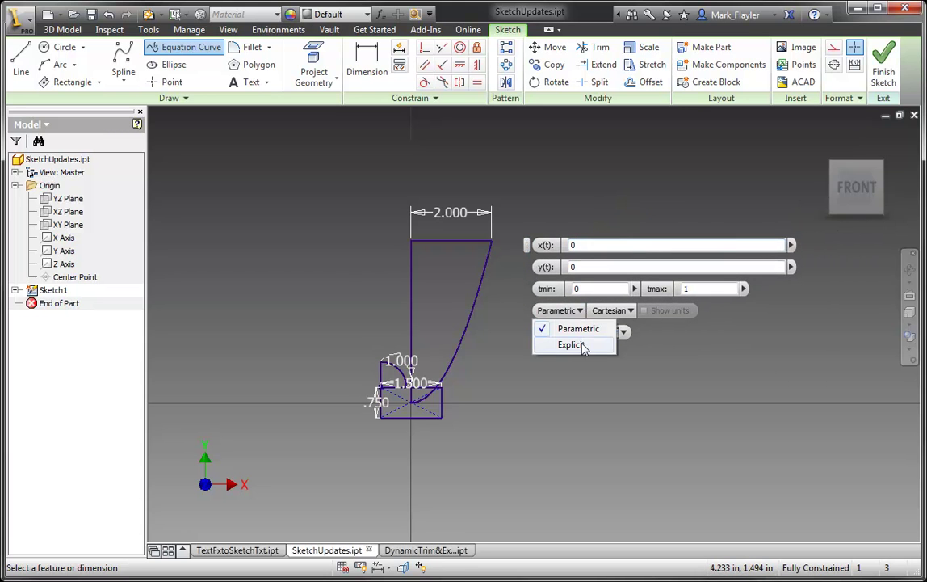
{"action": "left_click", "coordinate": [613, 310]}
{"action": "left_click", "coordinate": [612, 310]}
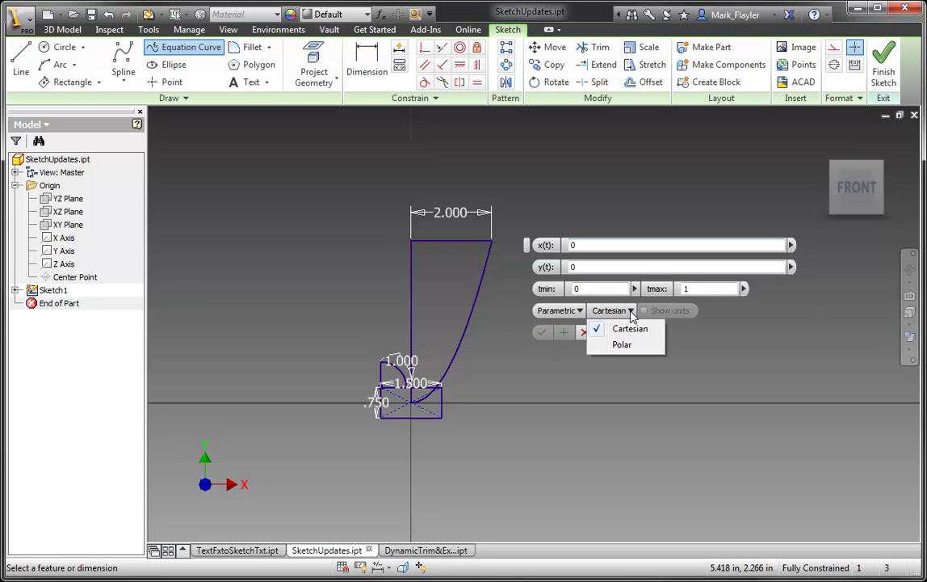
{"action": "left_click", "coordinate": [631, 312]}
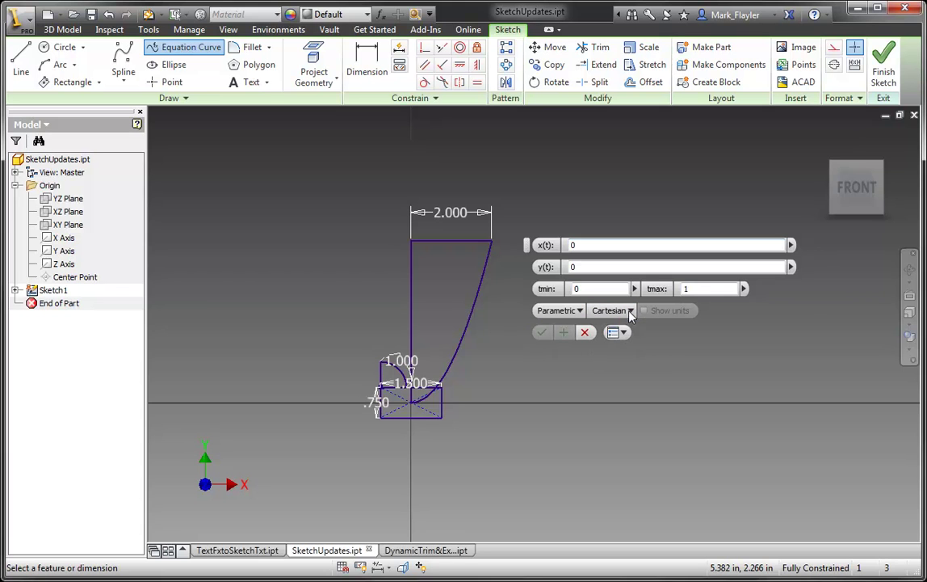
{"action": "left_click", "coordinate": [586, 333]}
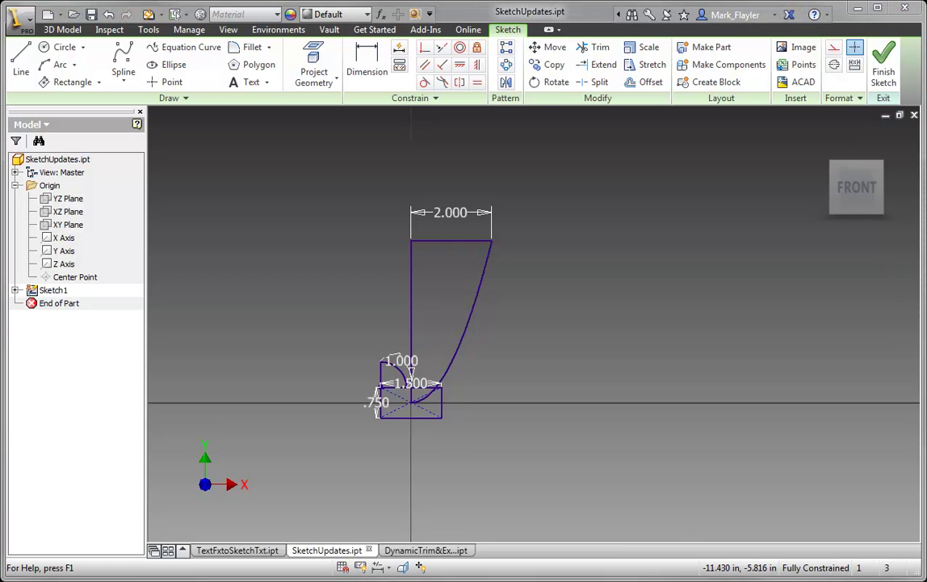
{"action": "left_click", "coordinate": [429, 552]}
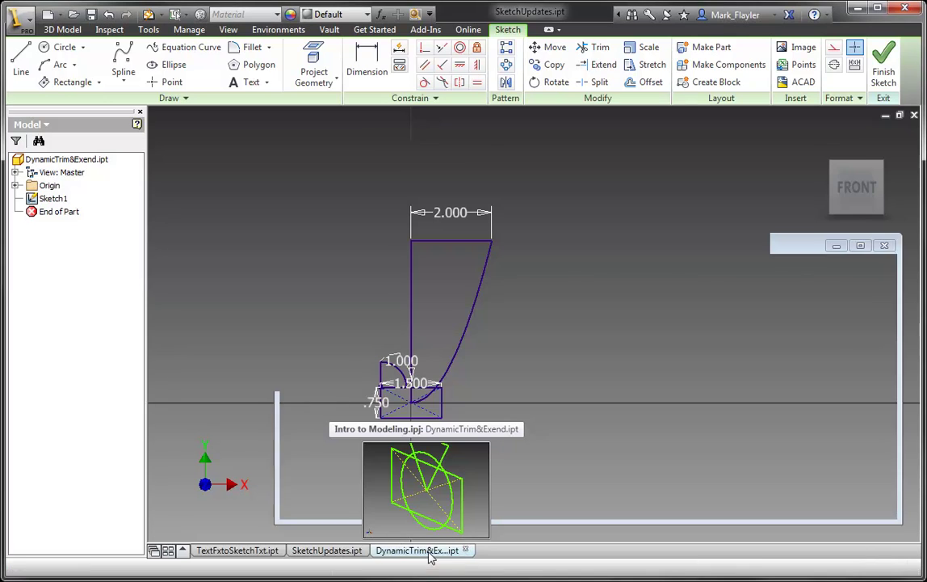
Edit Sketch1 and dimension the rectangle's right edge to 2.000, resizing the geometry.
{"action": "double_click", "coordinate": [56, 198]}
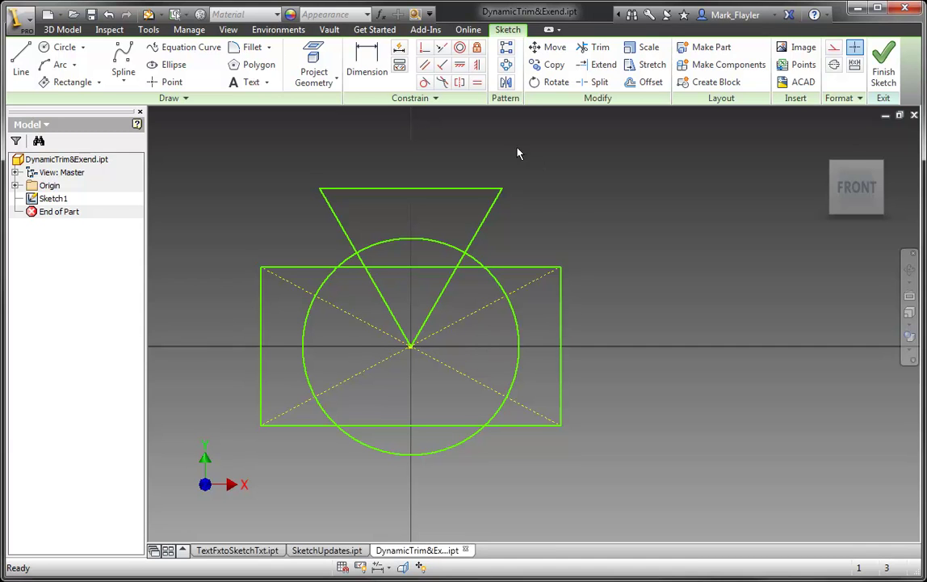
{"action": "left_click", "coordinate": [366, 64]}
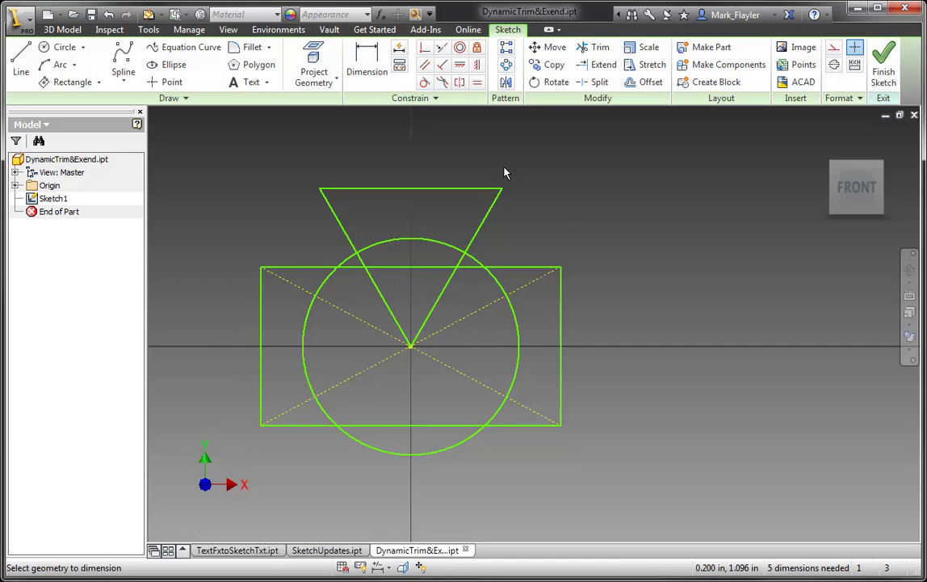
{"action": "left_click", "coordinate": [564, 326]}
{"action": "left_click", "coordinate": [604, 327]}
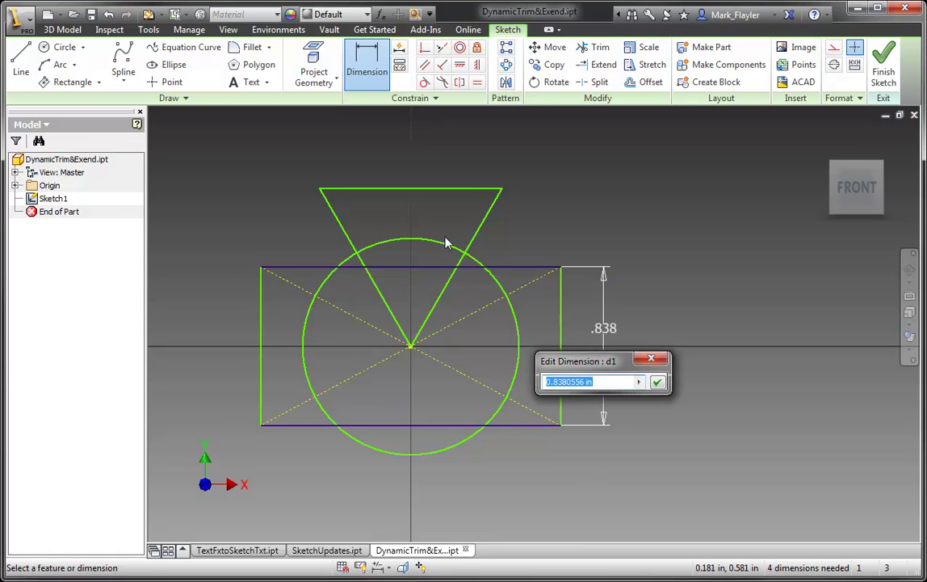
{"action": "scroll", "coordinate": [523, 315], "scroll_direction": "up", "scroll_amount": 4}
{"action": "scroll", "coordinate": [524, 315], "scroll_direction": "down", "scroll_amount": 6}
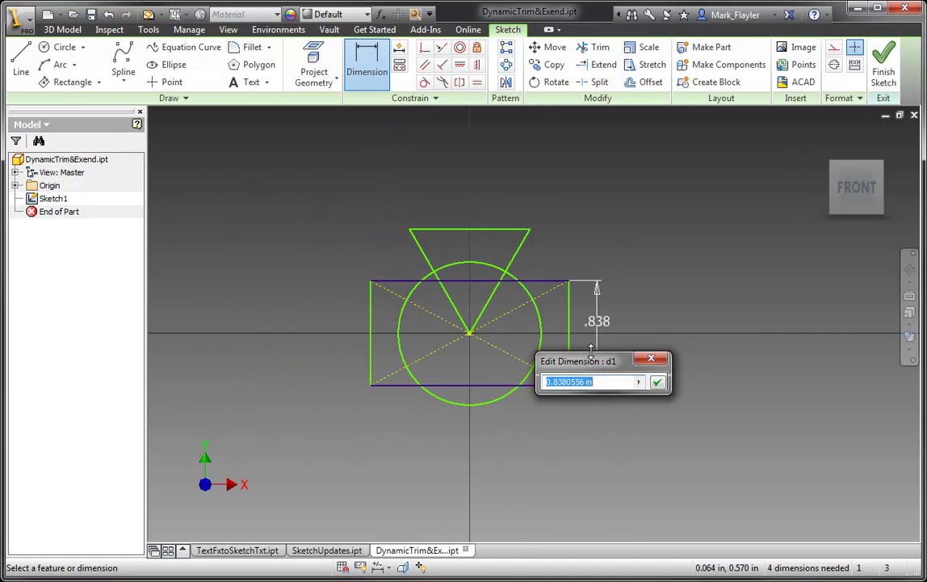
{"action": "type", "text": "2"}
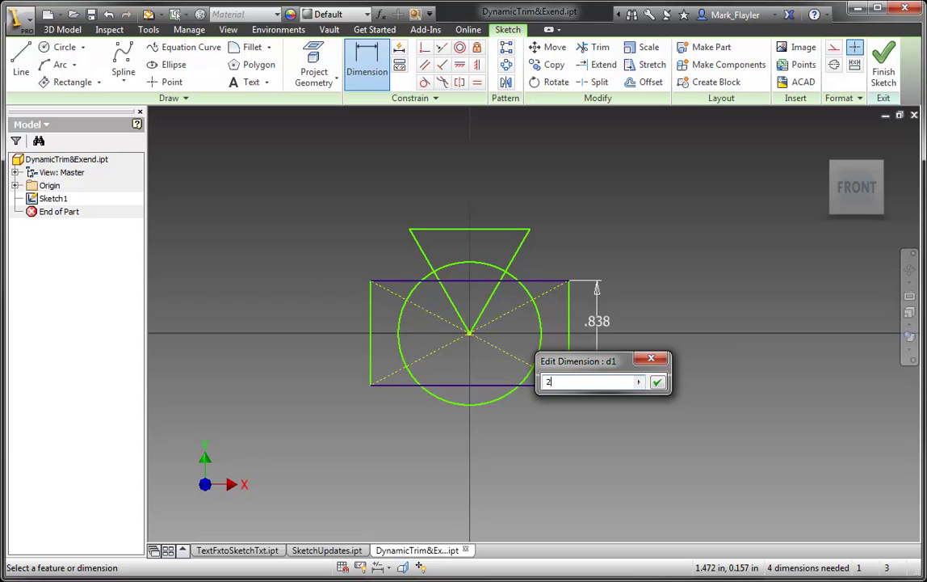
{"action": "left_click", "coordinate": [657, 381]}
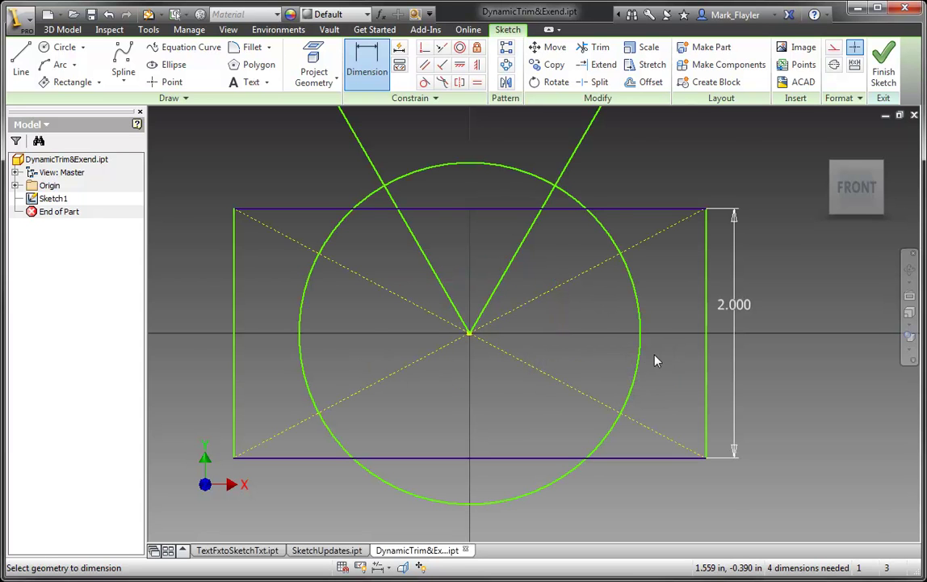
{"action": "scroll", "coordinate": [573, 348], "scroll_direction": "down", "scroll_amount": 3}
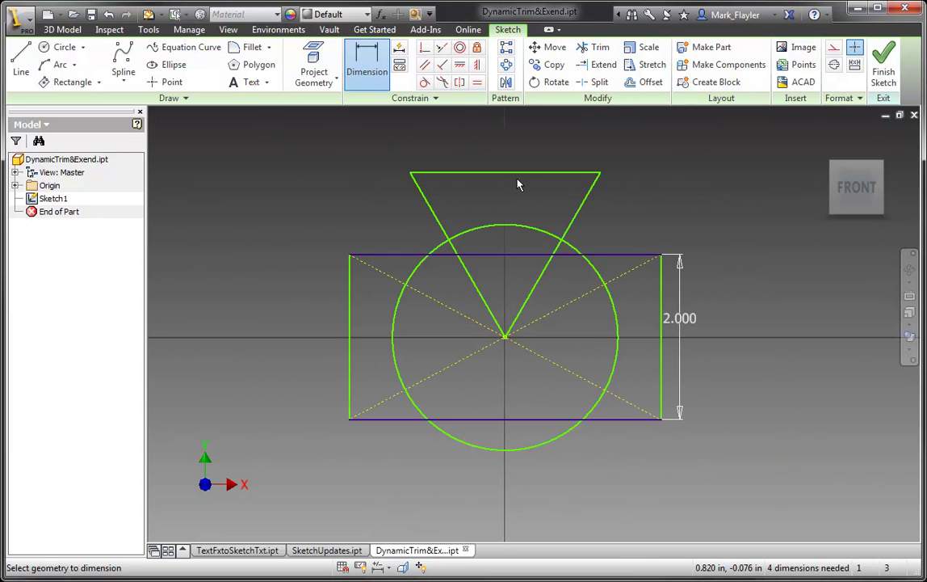
Undo the height change, then re-dimension the rectangle at .838 height and 1.585 width.
{"action": "left_click", "coordinate": [107, 16]}
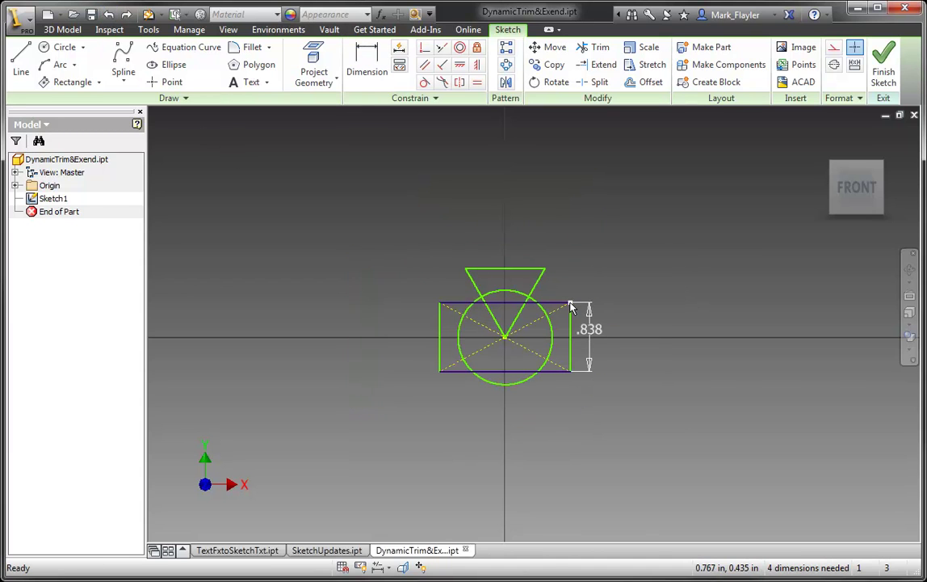
{"action": "key", "text": "ctrl+z"}
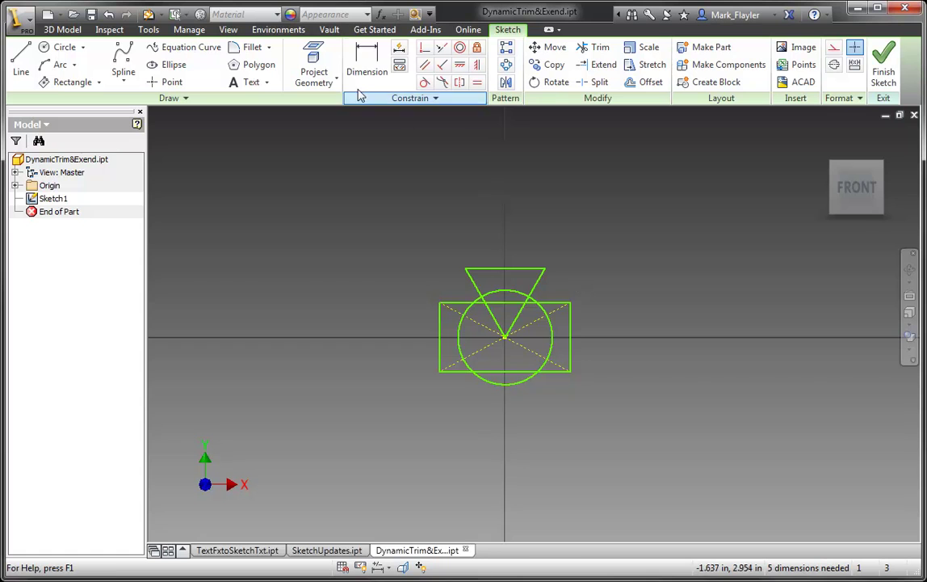
{"action": "left_click", "coordinate": [365, 74]}
{"action": "left_click", "coordinate": [570, 323]}
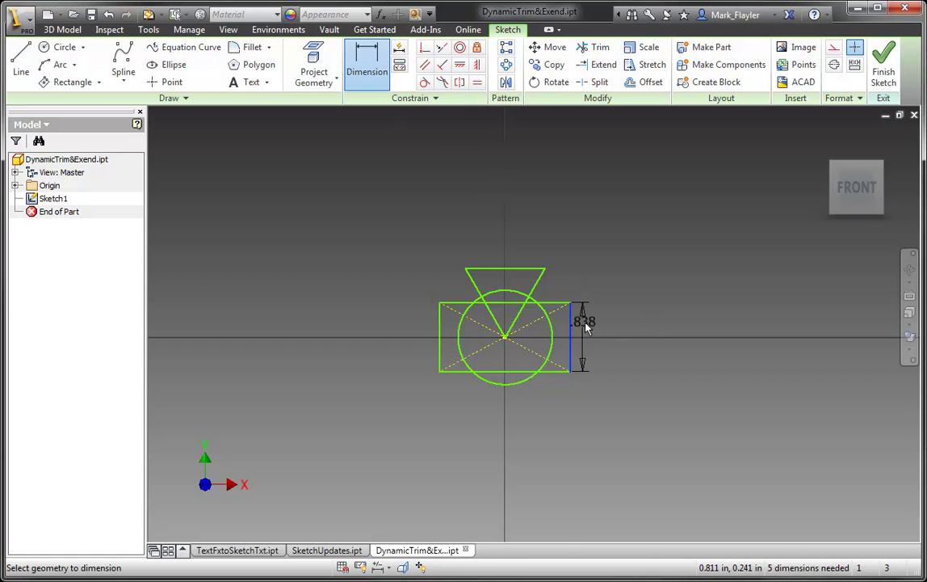
{"action": "left_click", "coordinate": [587, 321]}
{"action": "left_click", "coordinate": [646, 380]}
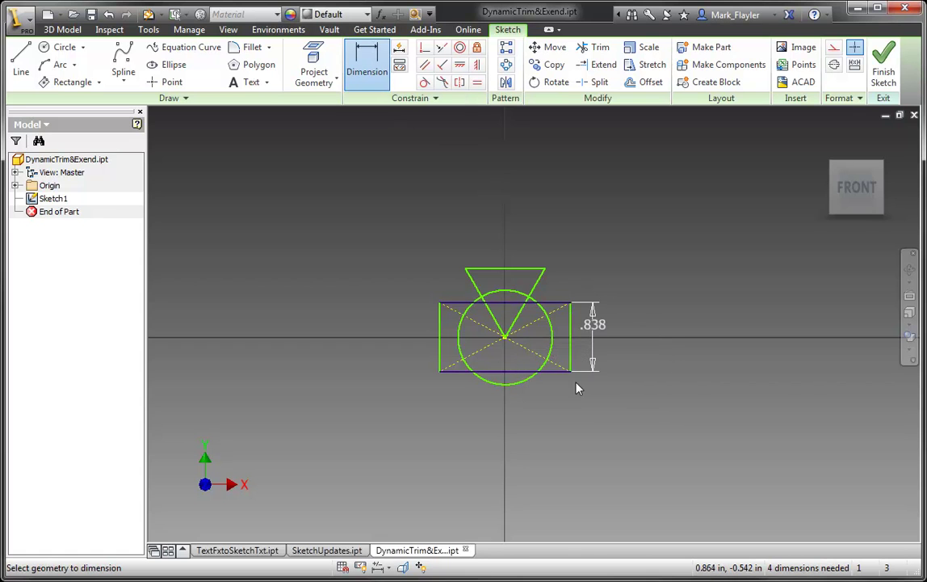
{"action": "left_click", "coordinate": [559, 372]}
{"action": "left_click", "coordinate": [551, 412]}
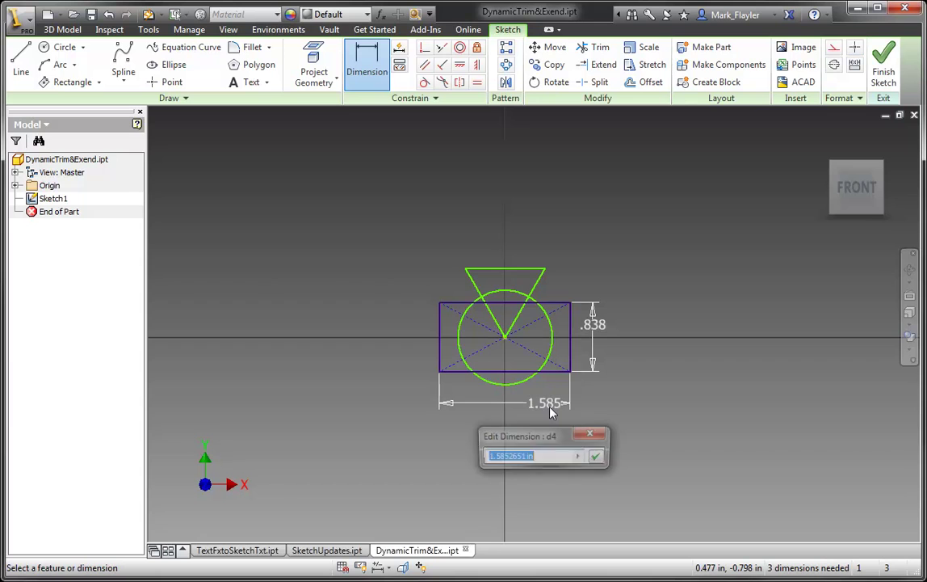
{"action": "left_click", "coordinate": [595, 455]}
Change the .838 height to 2 so the sketch scales uniformly, then recenter the view.
{"action": "double_click", "coordinate": [594, 324]}
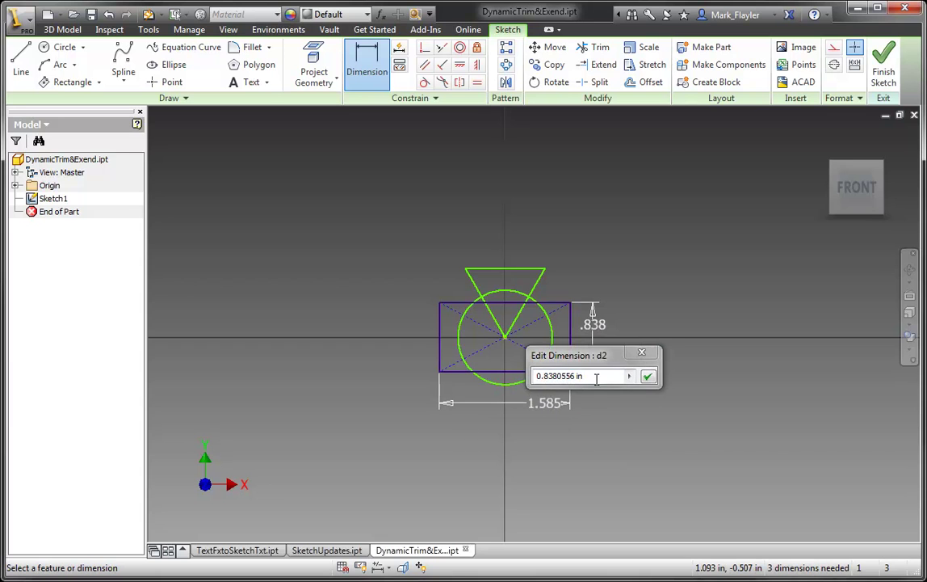
{"action": "type", "text": "2"}
{"action": "key", "text": "Return"}
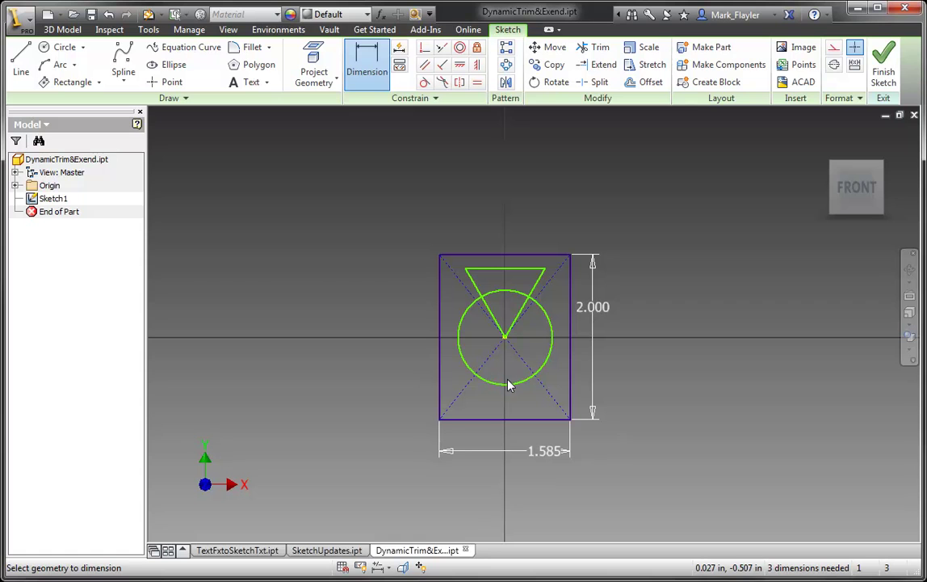
{"action": "left_click", "coordinate": [108, 16]}
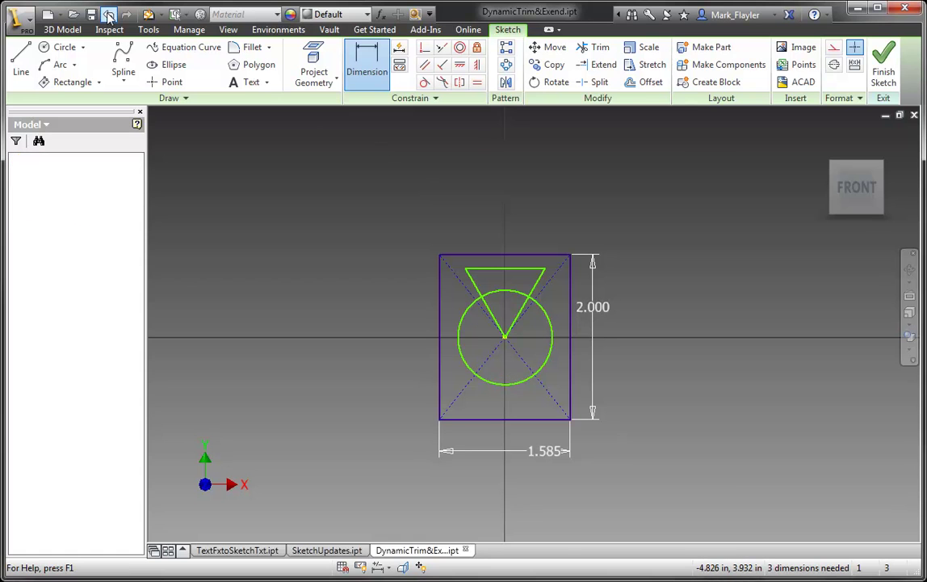
{"action": "double_click", "coordinate": [595, 326]}
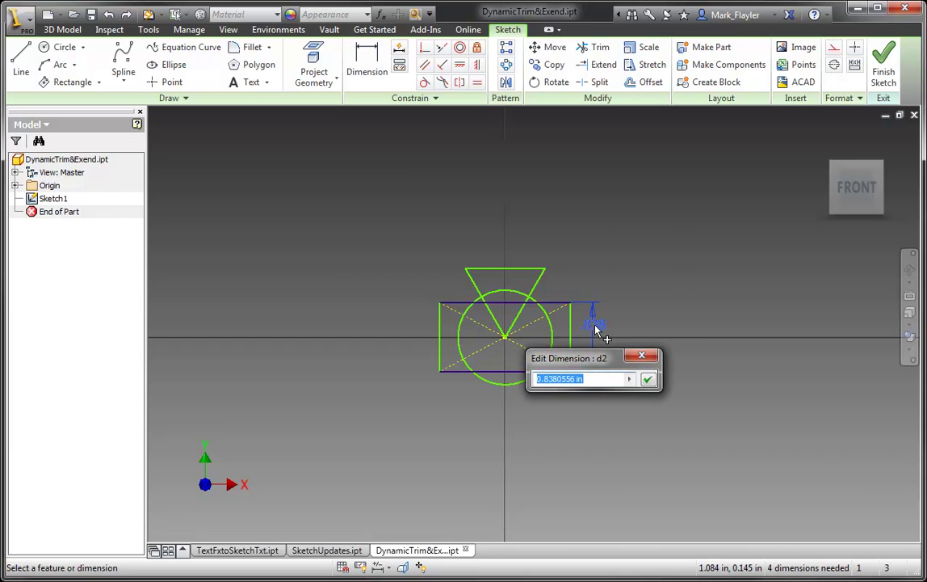
{"action": "type", "text": "2"}
{"action": "key", "text": "Return"}
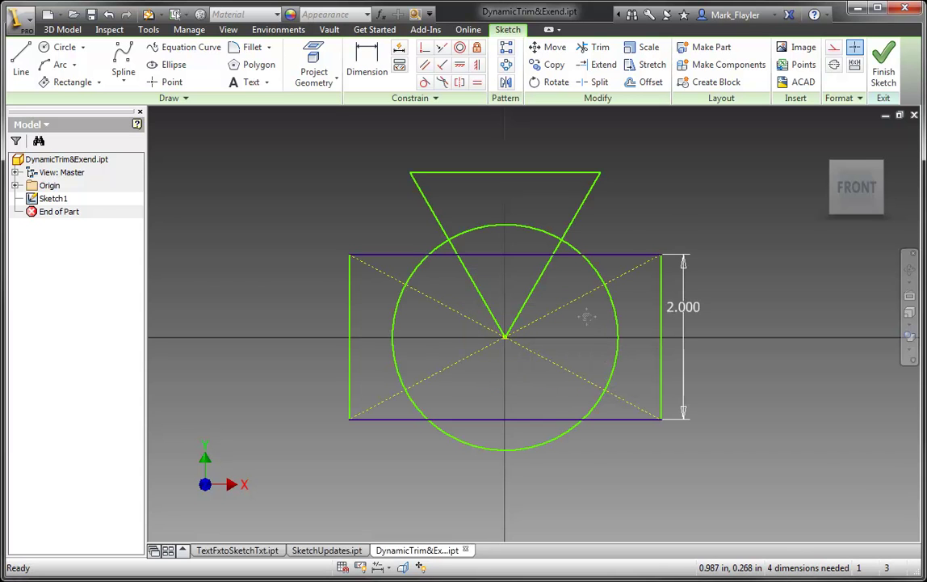
{"action": "middle_click_drag", "start_coordinate": [586, 318], "coordinate": [512, 344]}
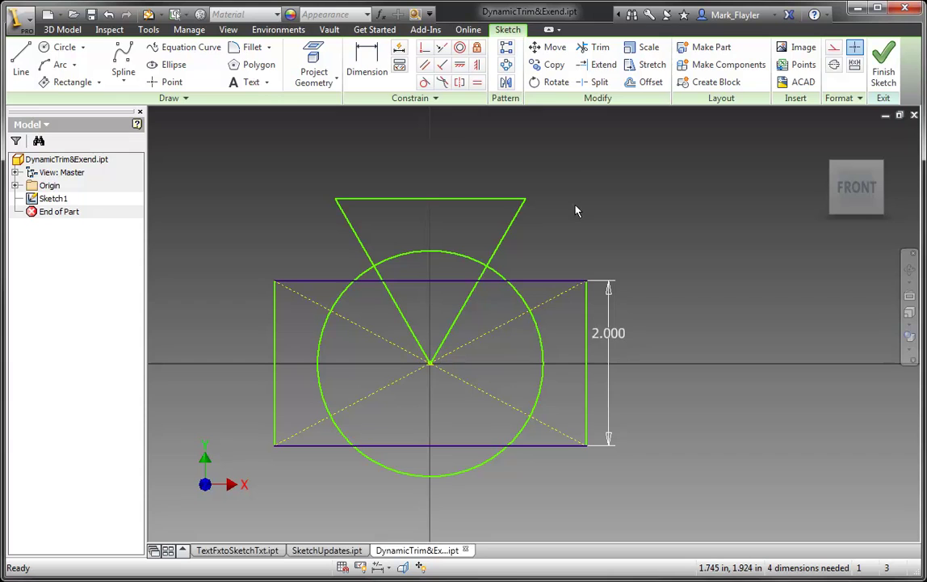
Trim the overlapping arc and line segments by dragging freehand paths across them.
{"action": "left_click", "coordinate": [602, 50]}
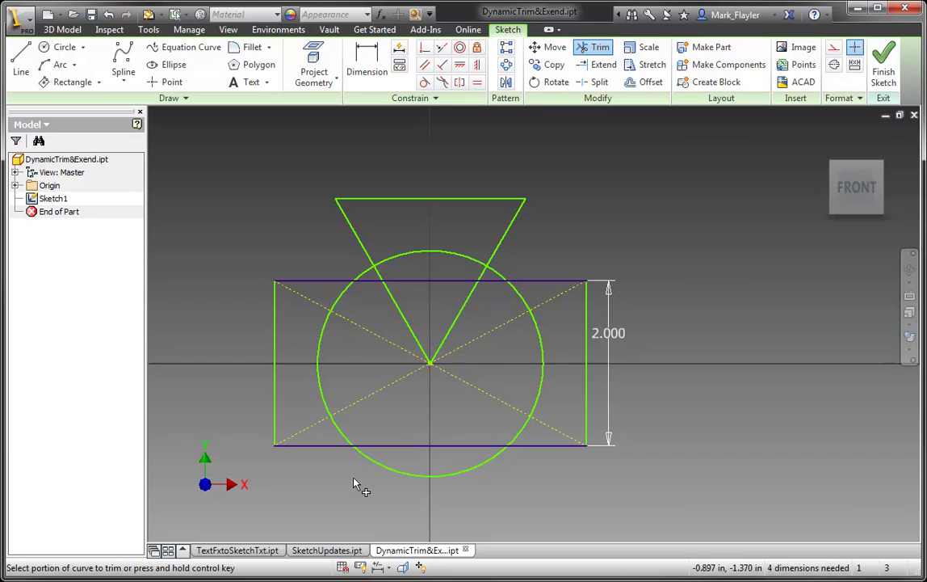
{"action": "mouse_move", "coordinate": [356, 486]}
{"action": "left_mouse_down"}
{"action": "mouse_move", "coordinate": [347, 488]}
{"action": "mouse_move", "coordinate": [376, 474]}
{"action": "mouse_move", "coordinate": [437, 497]}
{"action": "mouse_move", "coordinate": [480, 480]}
{"action": "mouse_move", "coordinate": [475, 441]}
{"action": "mouse_move", "coordinate": [510, 335]}
{"action": "mouse_move", "coordinate": [458, 295]}
{"action": "mouse_move", "coordinate": [458, 239]}
{"action": "mouse_move", "coordinate": [440, 226]}
{"action": "left_mouse_up"}
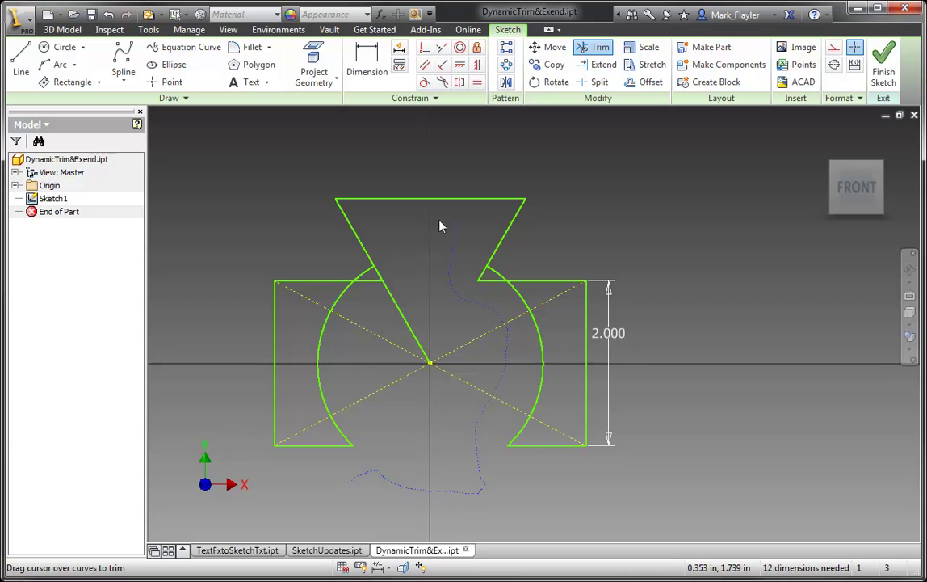
{"action": "mouse_move", "coordinate": [381, 260]}
{"action": "left_mouse_down"}
{"action": "mouse_move", "coordinate": [372, 301]}
{"action": "mouse_move", "coordinate": [420, 318]}
{"action": "mouse_move", "coordinate": [450, 347]}
{"action": "mouse_move", "coordinate": [489, 336]}
{"action": "left_mouse_up"}
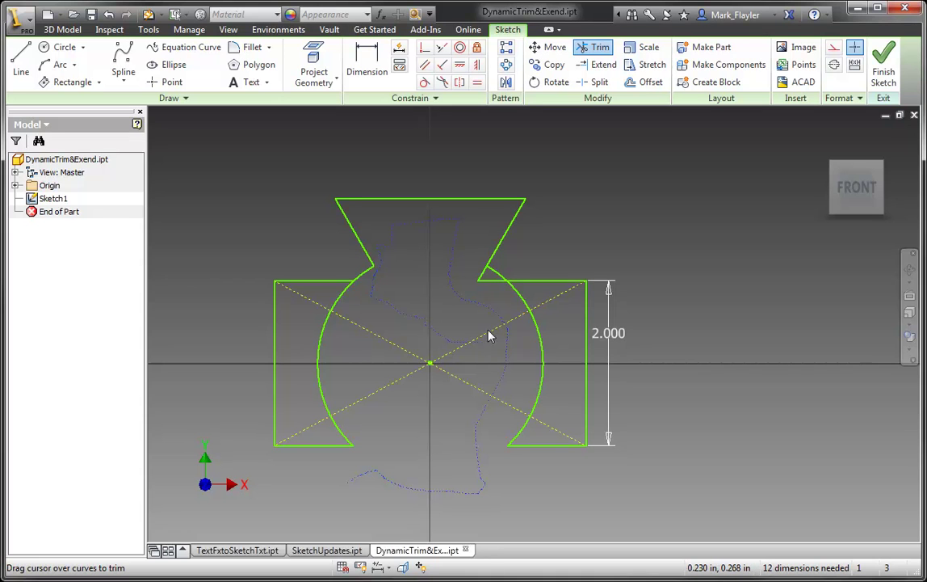
{"action": "mouse_move", "coordinate": [487, 291]}
{"action": "left_mouse_down"}
{"action": "mouse_move", "coordinate": [473, 271]}
{"action": "mouse_move", "coordinate": [465, 284]}
{"action": "left_mouse_up"}
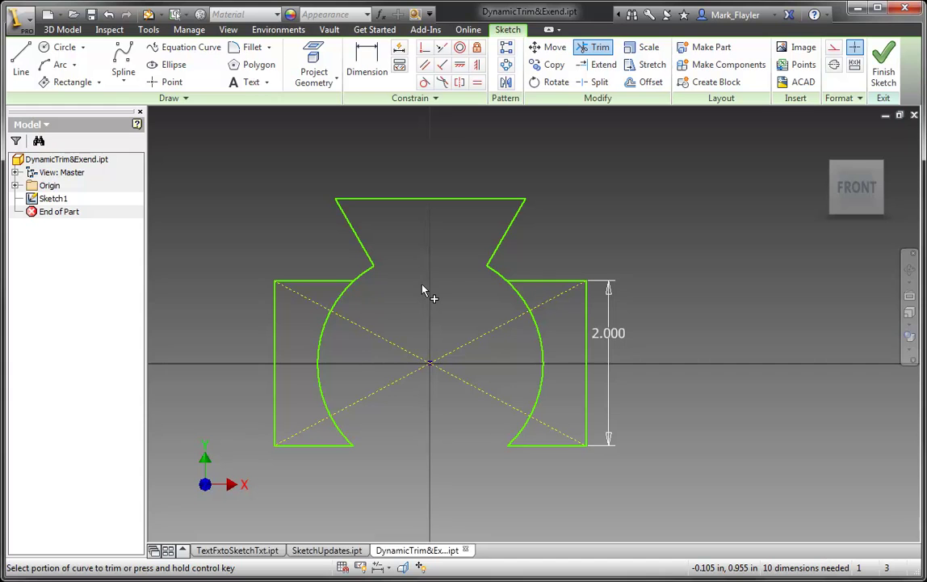
Dynamically extend the trimmed arcs and rectangle edges back across the circle, then finish with OK.
{"action": "left_click", "coordinate": [601, 68]}
{"action": "right_click", "coordinate": [567, 155]}
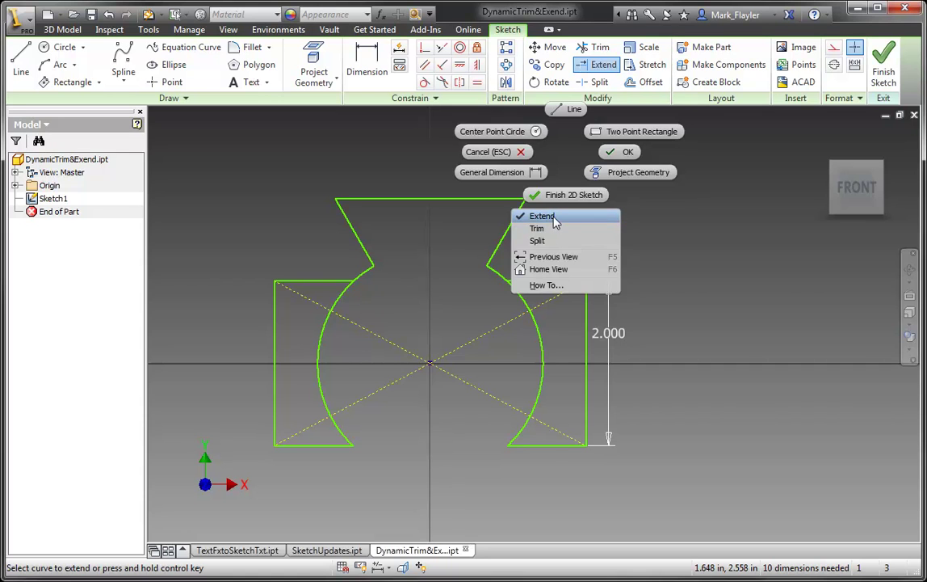
{"action": "left_click", "coordinate": [556, 222]}
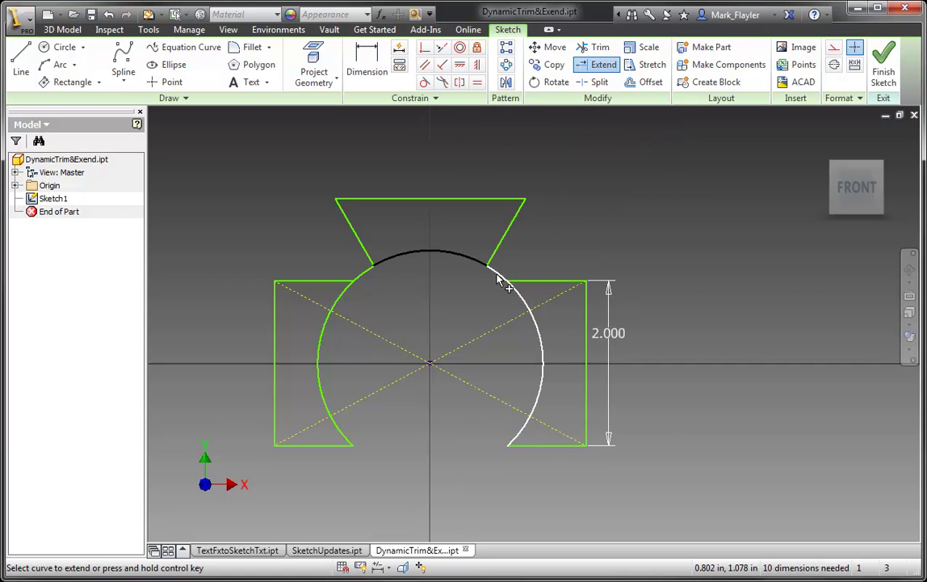
{"action": "mouse_move", "coordinate": [502, 277]}
{"action": "left_mouse_down"}
{"action": "mouse_move", "coordinate": [515, 250]}
{"action": "mouse_move", "coordinate": [493, 279]}
{"action": "mouse_move", "coordinate": [393, 306]}
{"action": "mouse_move", "coordinate": [386, 318]}
{"action": "left_mouse_up"}
{"action": "mouse_move", "coordinate": [344, 435]}
{"action": "left_mouse_down"}
{"action": "mouse_move", "coordinate": [338, 449]}
{"action": "mouse_move", "coordinate": [321, 430]}
{"action": "mouse_move", "coordinate": [301, 327]}
{"action": "mouse_move", "coordinate": [334, 272]}
{"action": "left_mouse_up"}
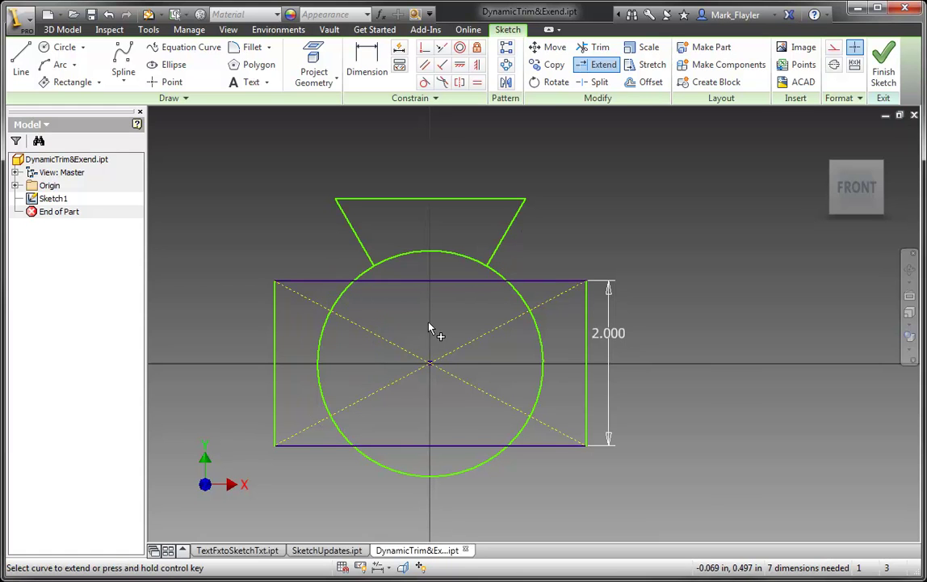
{"action": "right_click", "coordinate": [456, 307]}
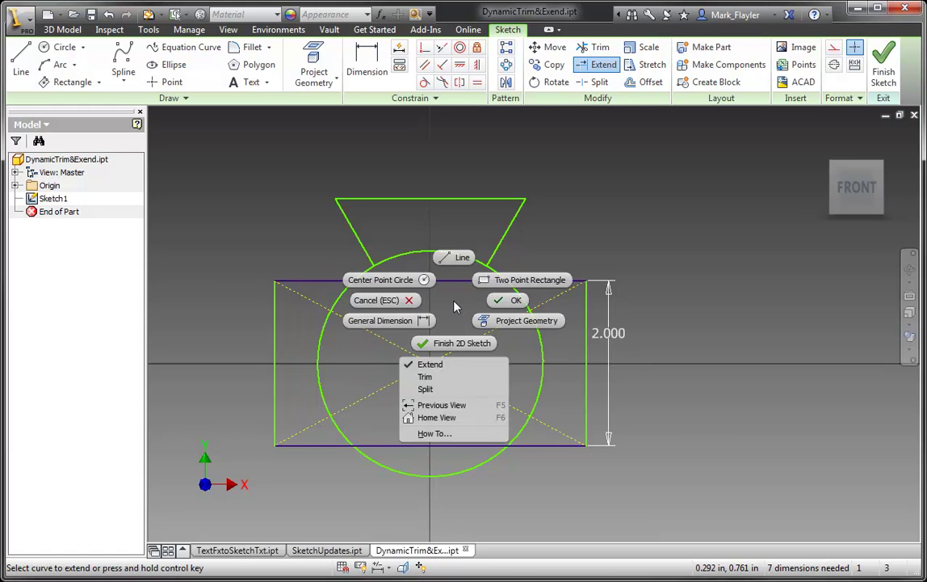
{"action": "left_click", "coordinate": [507, 303]}
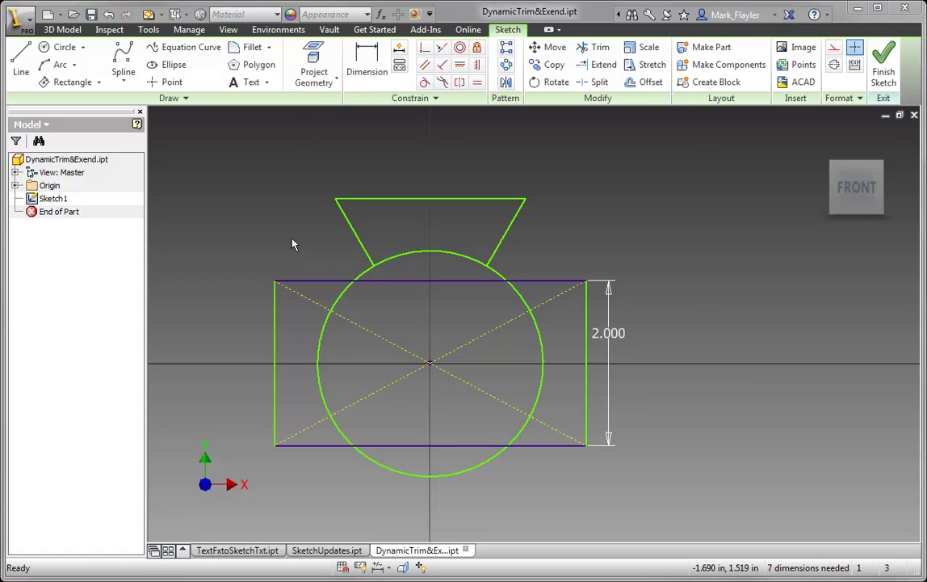
Measure midpoint-to-midpoint distances in the sketch, then switch to TextFxtoSketchTxt.ipt.
{"action": "key", "text": "m"}
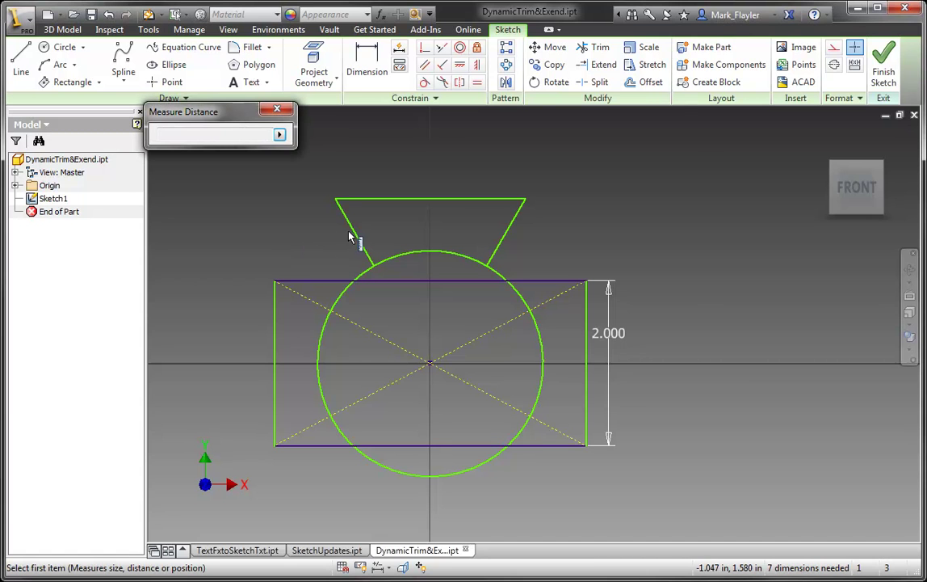
{"action": "left_click", "coordinate": [432, 205]}
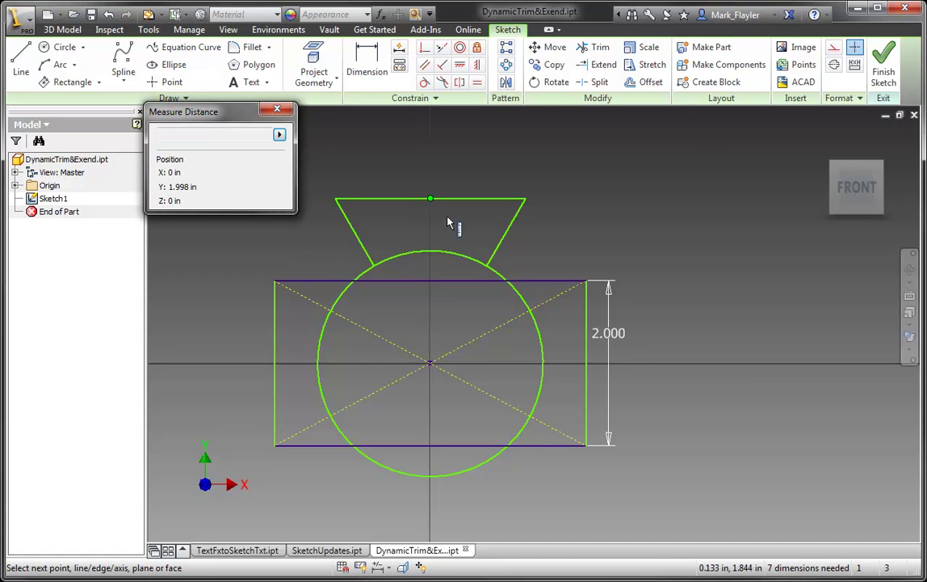
{"action": "left_click", "coordinate": [522, 297]}
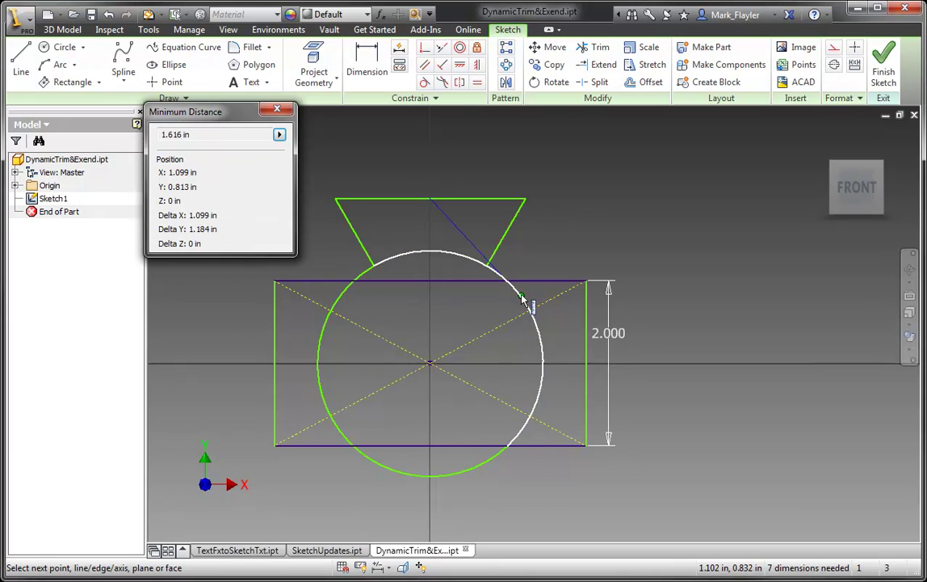
{"action": "left_click", "coordinate": [588, 365]}
{"action": "left_click", "coordinate": [432, 444]}
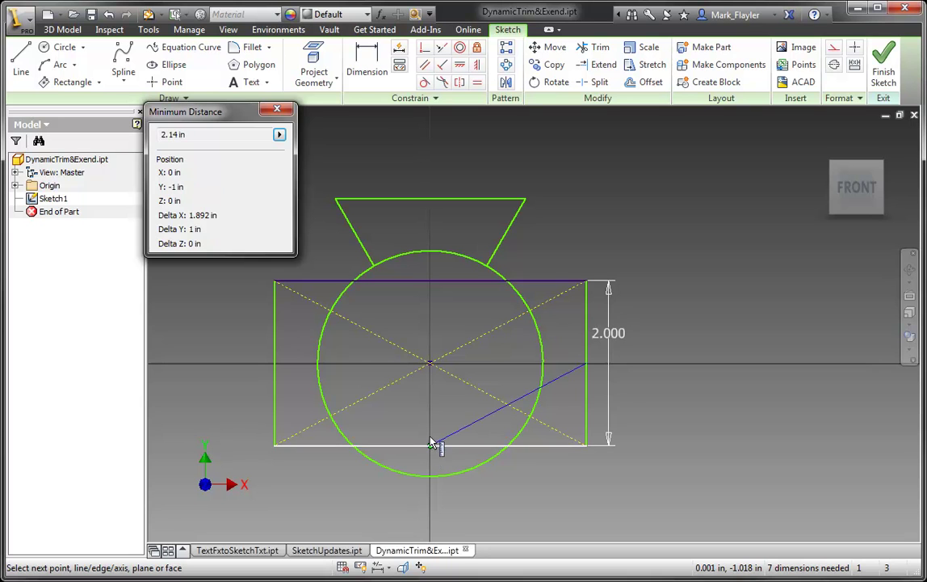
{"action": "key", "text": "Escape"}
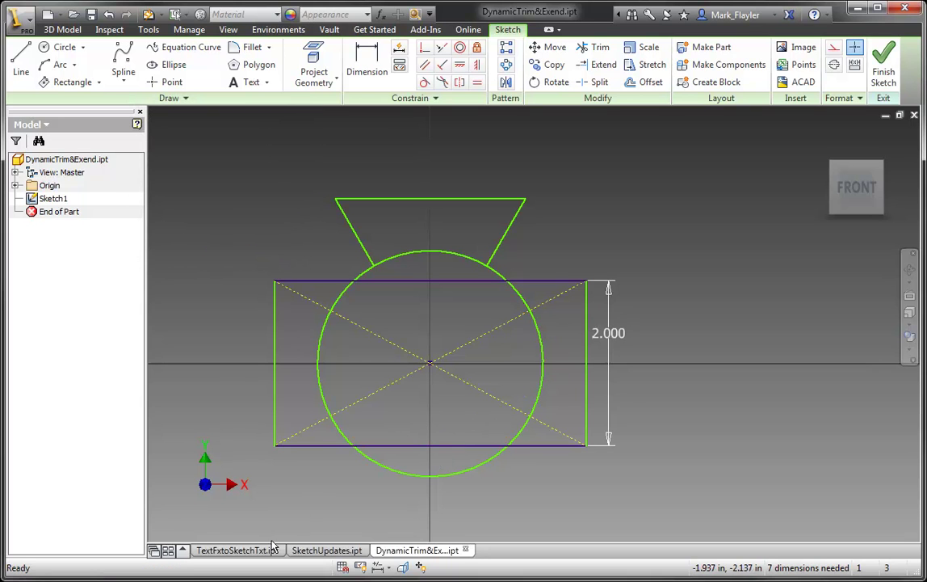
{"action": "left_click", "coordinate": [273, 547]}
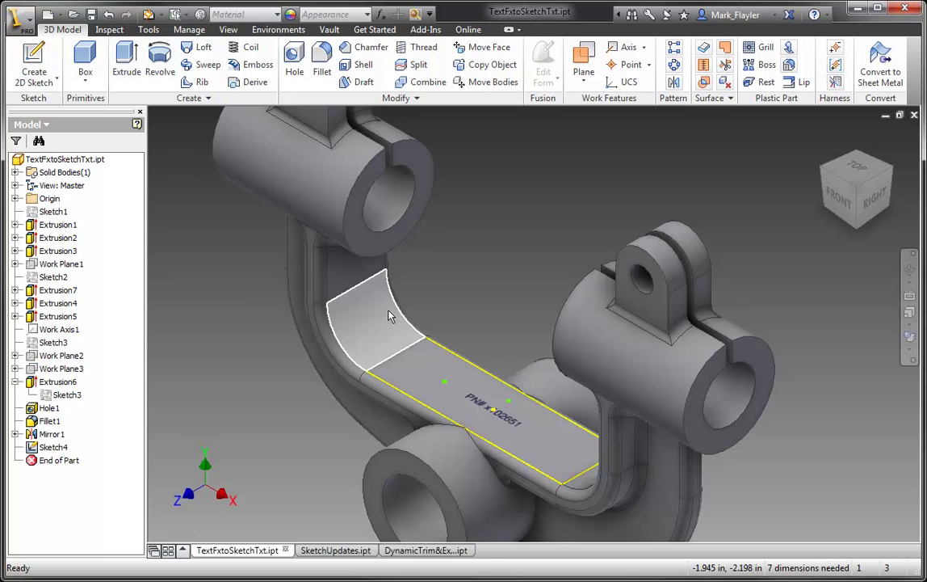
{"action": "key", "text": "m"}
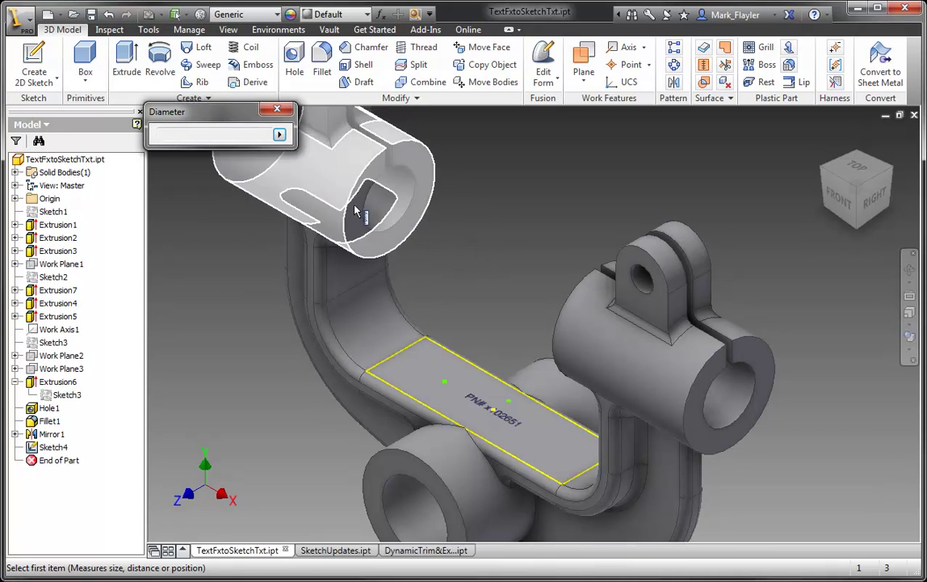
{"action": "left_click", "coordinate": [327, 277]}
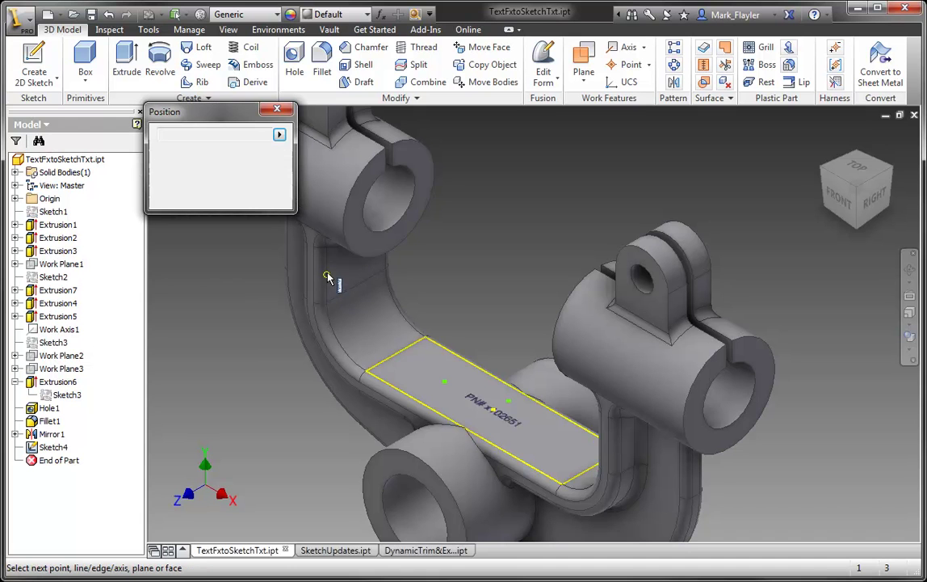
{"action": "left_click", "coordinate": [620, 445]}
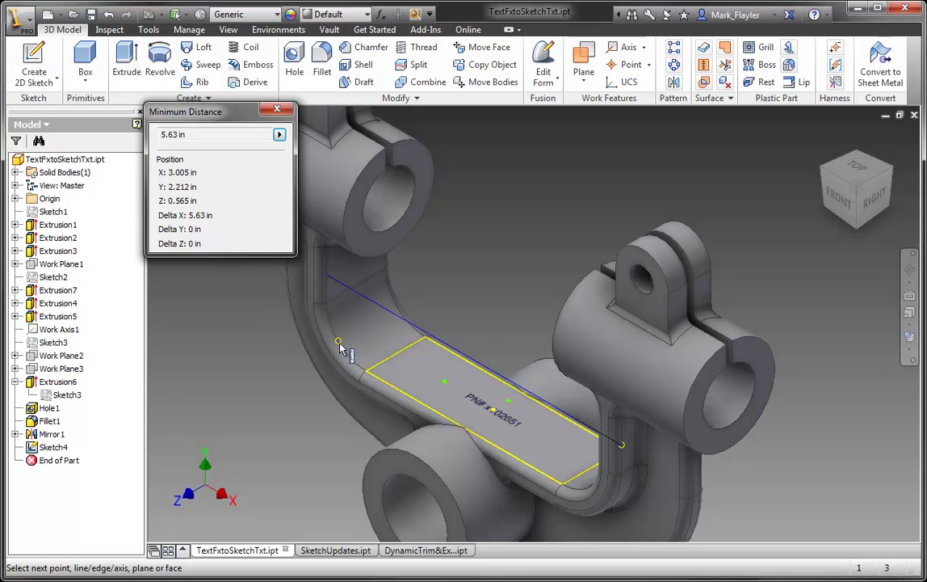
{"action": "left_click", "coordinate": [397, 308]}
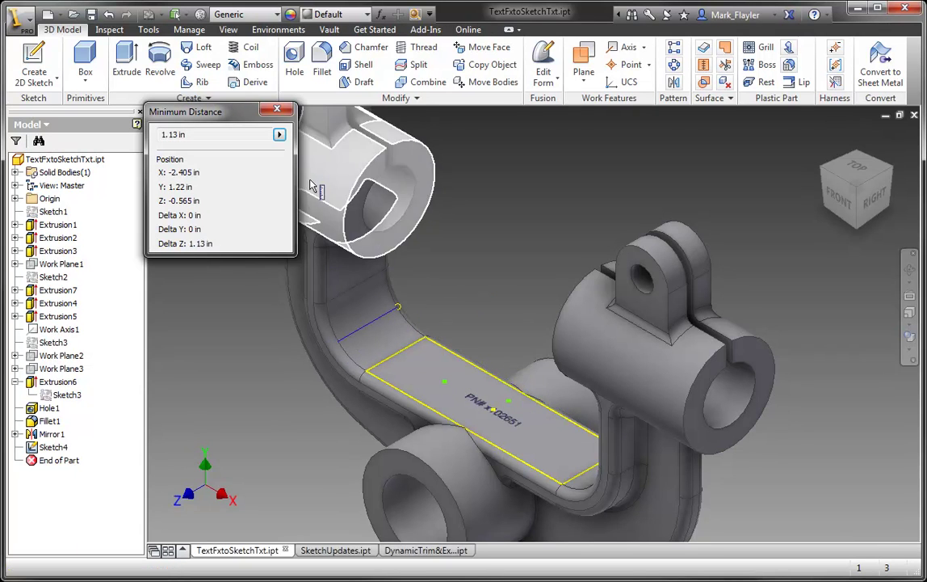
{"action": "left_click", "coordinate": [277, 112]}
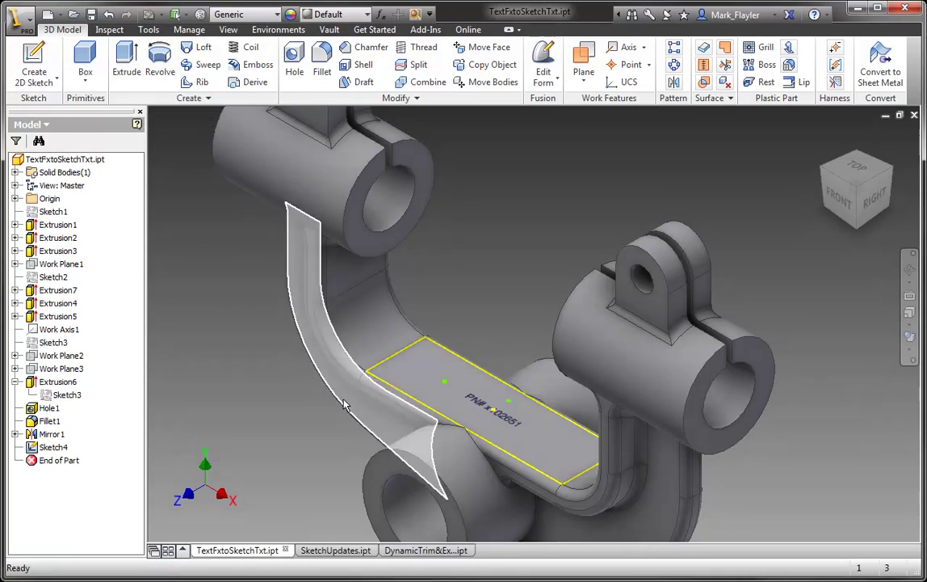